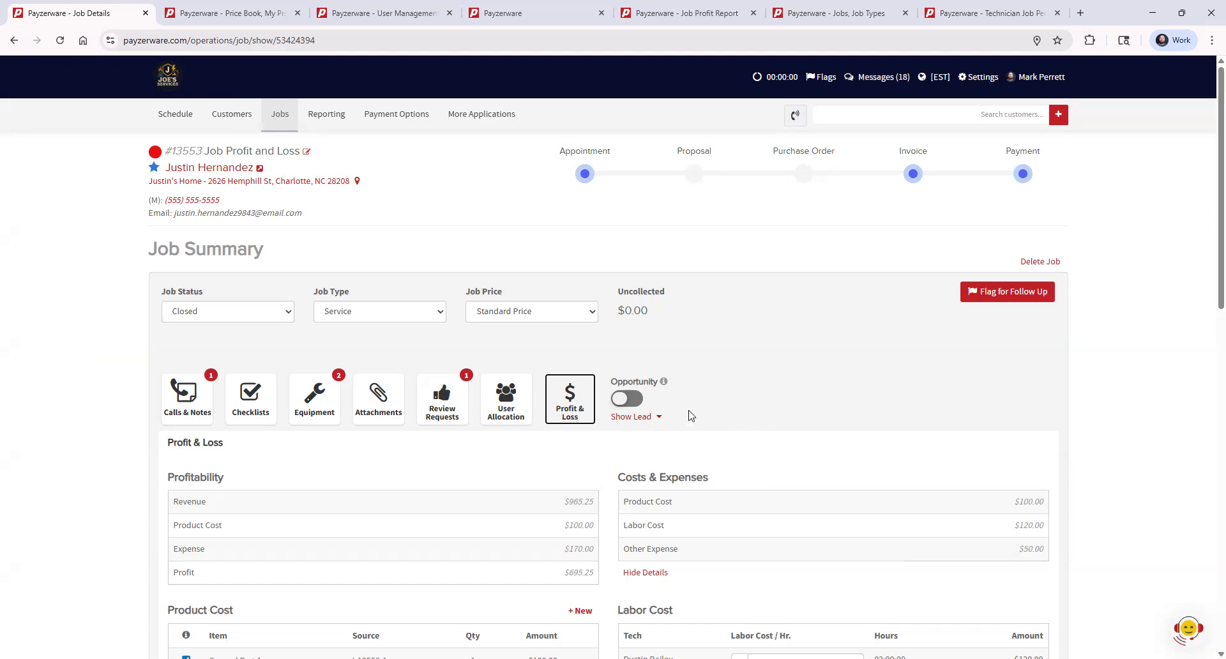
# - Compare the revenue in the job's Profit & Loss section with its invoices and recorded payments
pyautogui.scroll(-1, 671, 419)
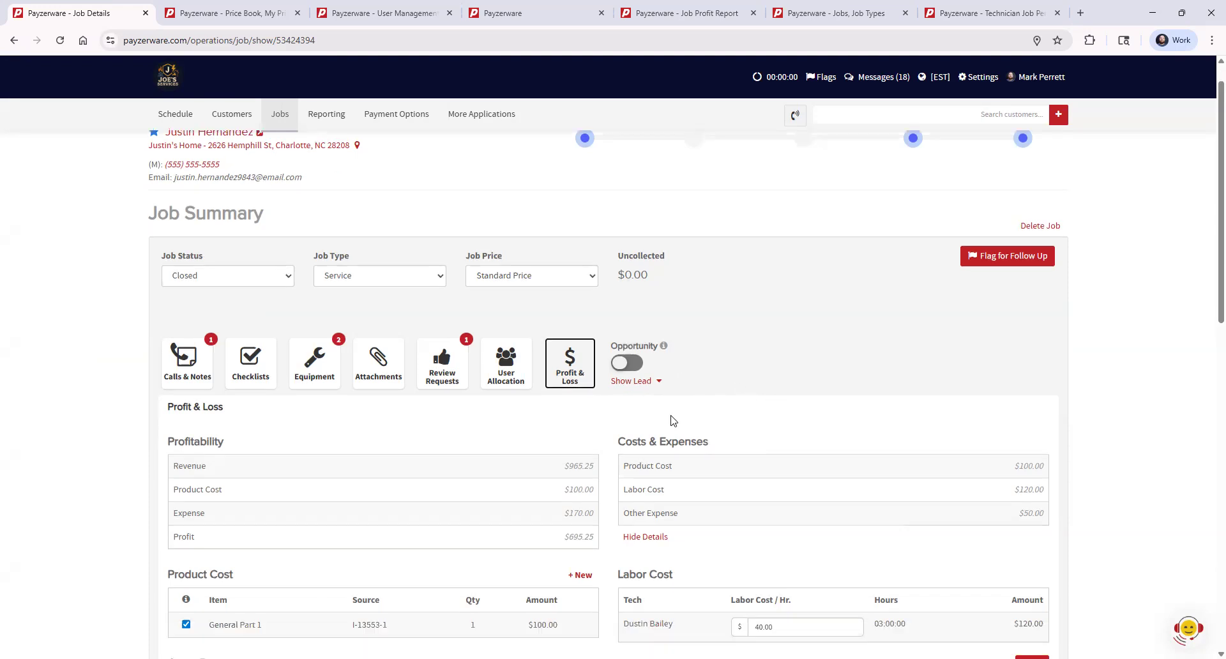
pyautogui.scroll(-1, 571, 439)
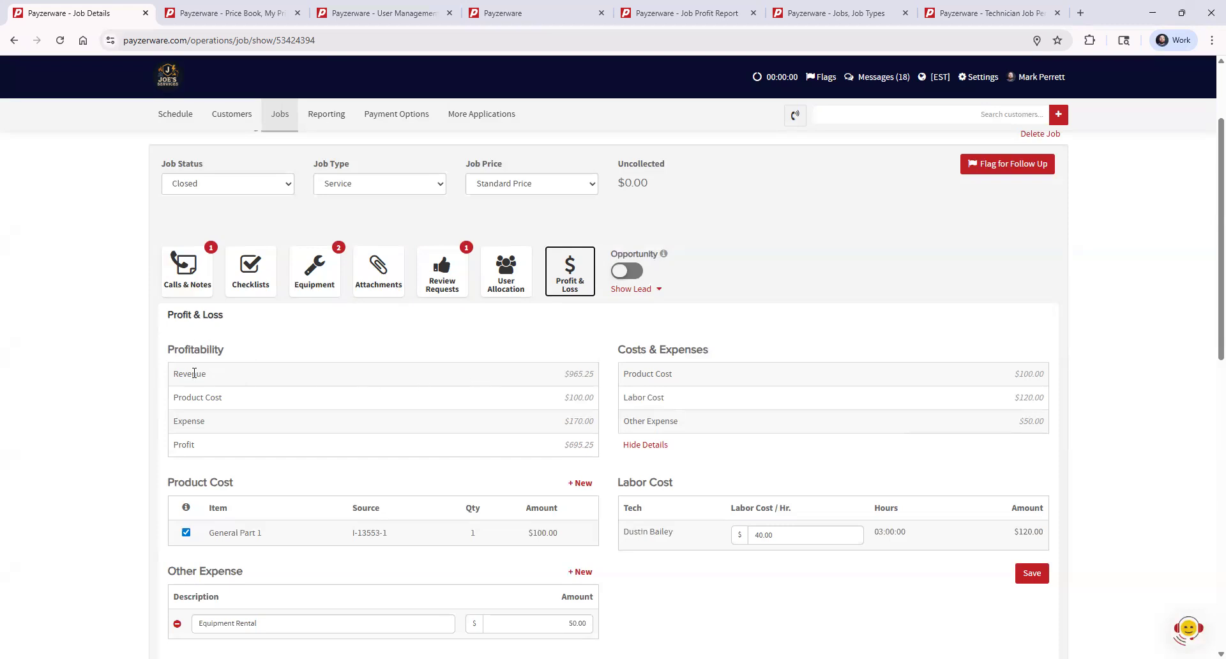
pyautogui.moveTo(176, 375); pyautogui.dragTo(214, 377)
pyautogui.click(574, 373)
pyautogui.doubleClick(574, 374)
pyautogui.scroll(-10, 624, 465)
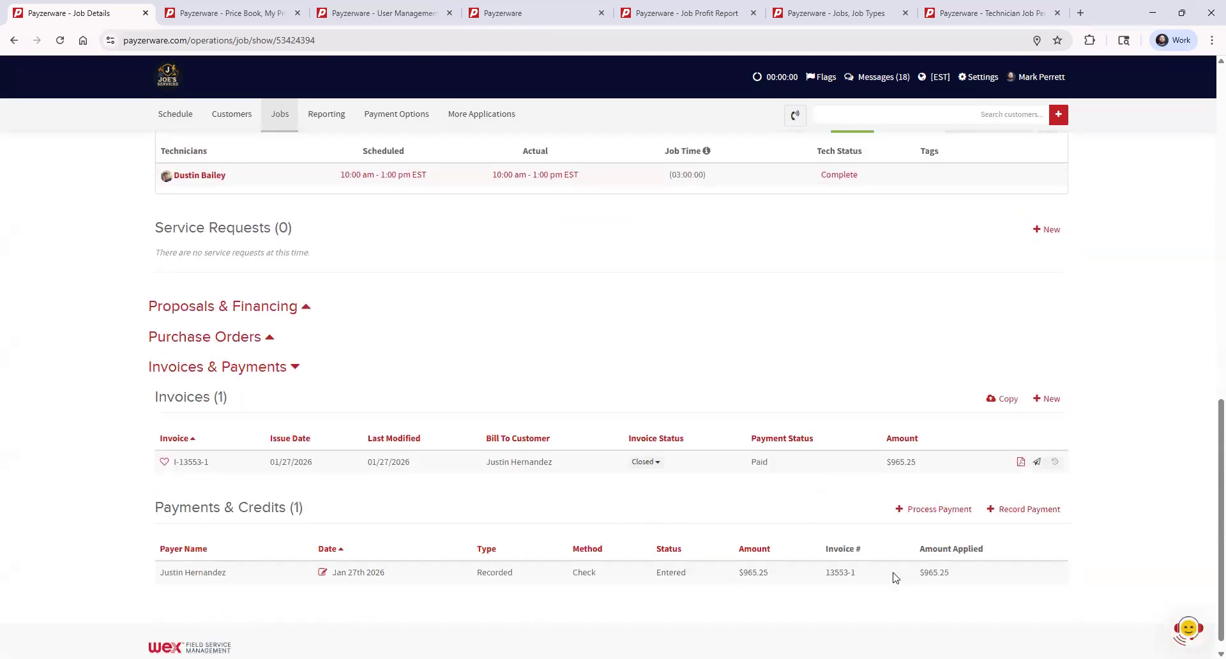
pyautogui.scroll(10, 830, 548)
pyautogui.scroll(1, 830, 548)
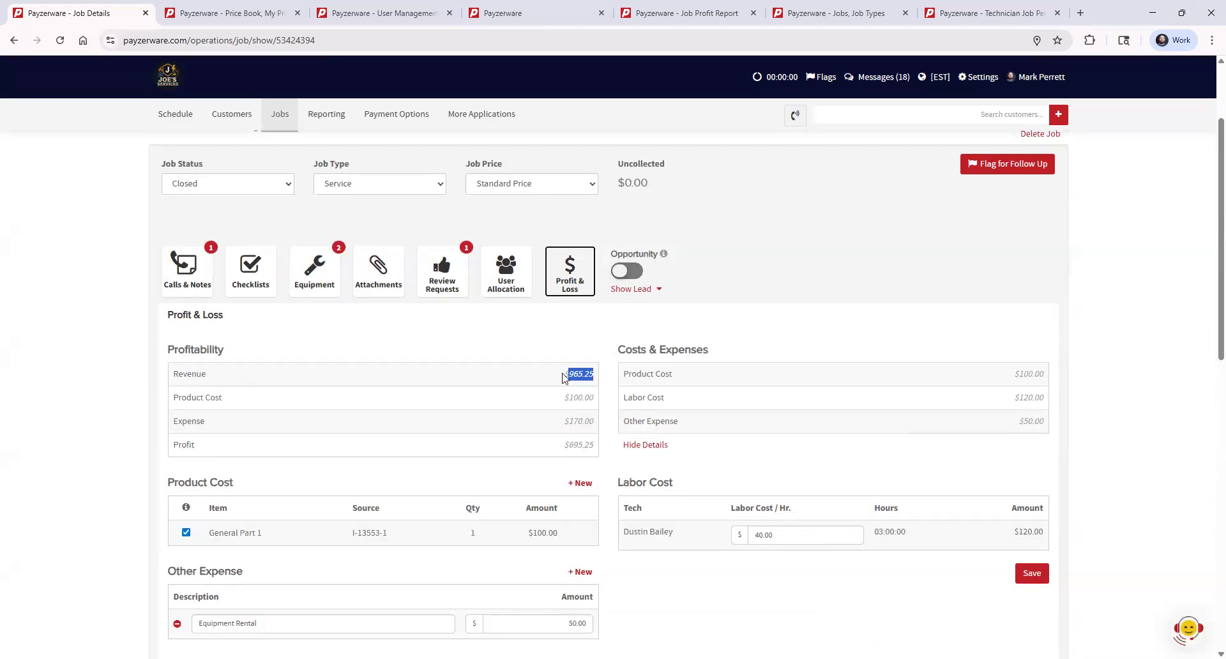
# - Examine the Product Cost line under the job's Costs & Expenses
pyautogui.click(609, 365)
pyautogui.moveTo(623, 374); pyautogui.dragTo(690, 381)
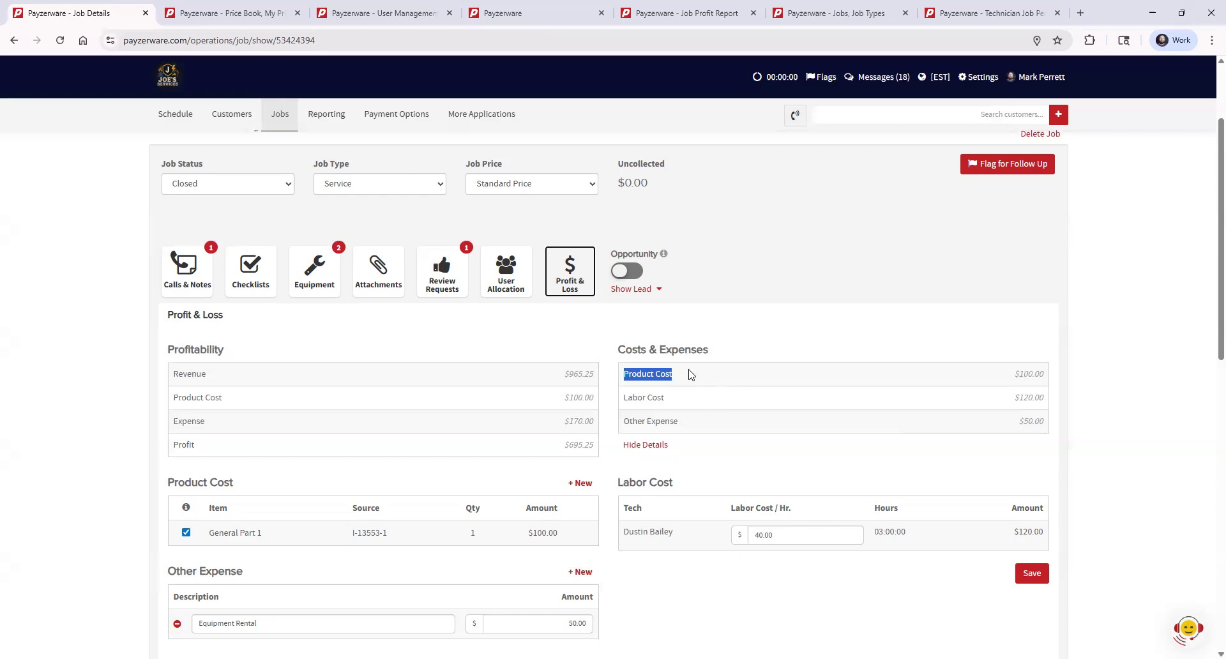
pyautogui.click(693, 377)
# - Open General Part 1 in My Price Book, inspect its cost, and close the product without saving
pyautogui.click(487, 114)
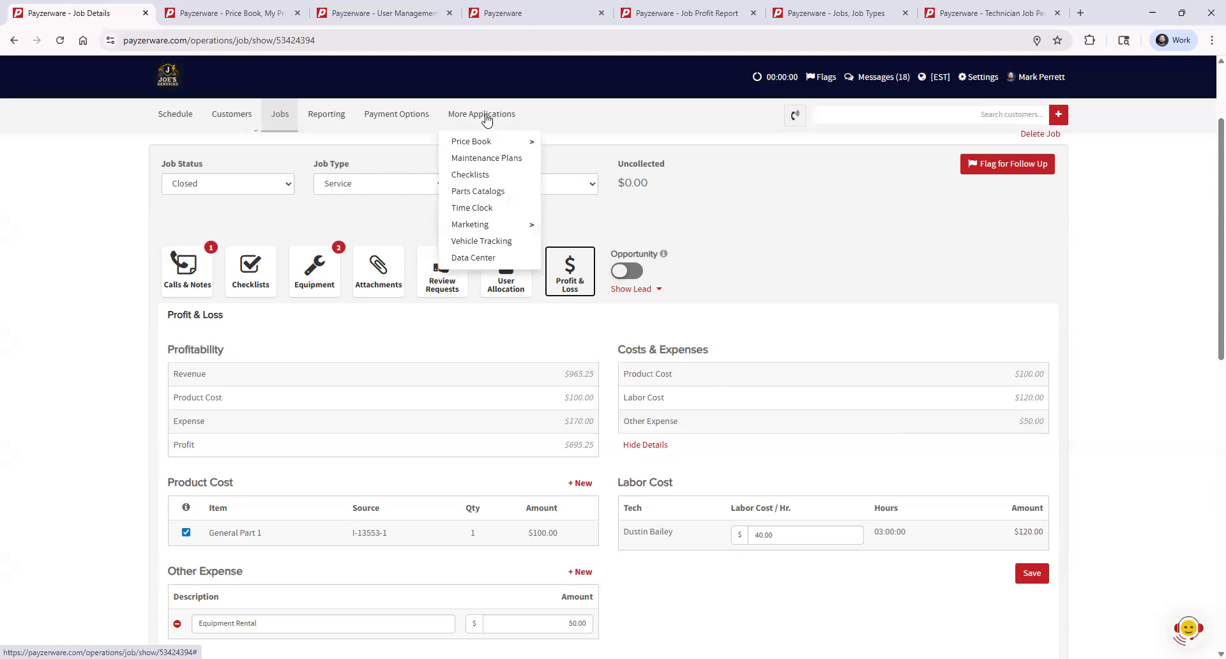
pyautogui.moveTo(511, 143)
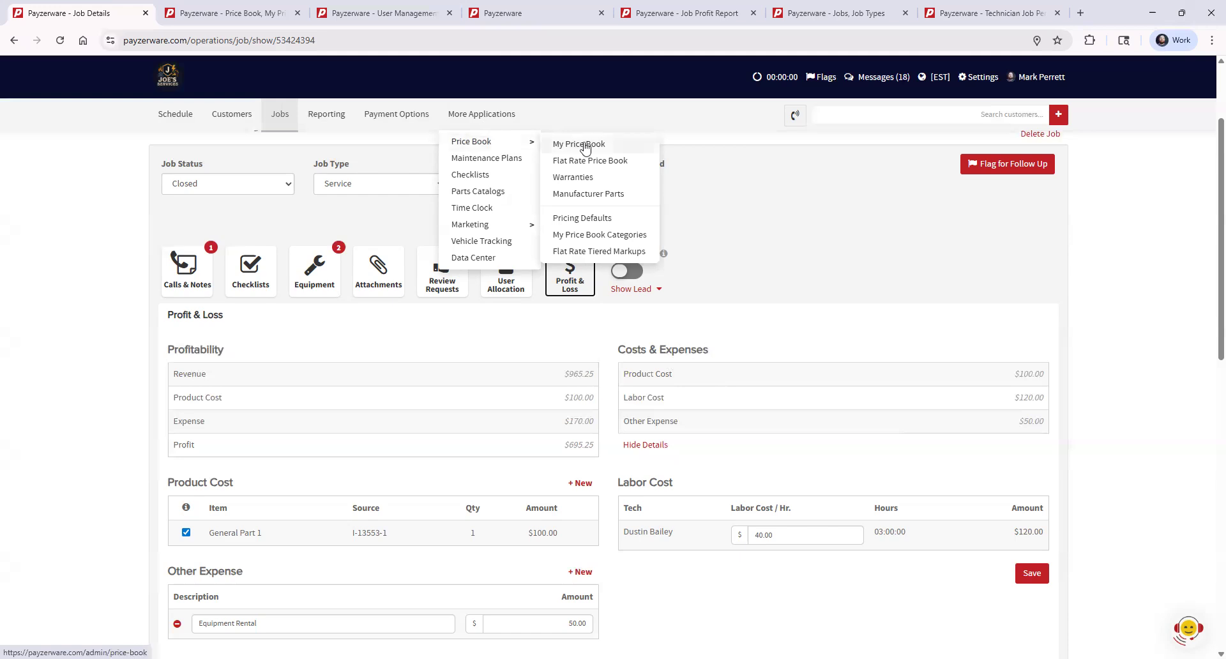
pyautogui.click(618, 147)
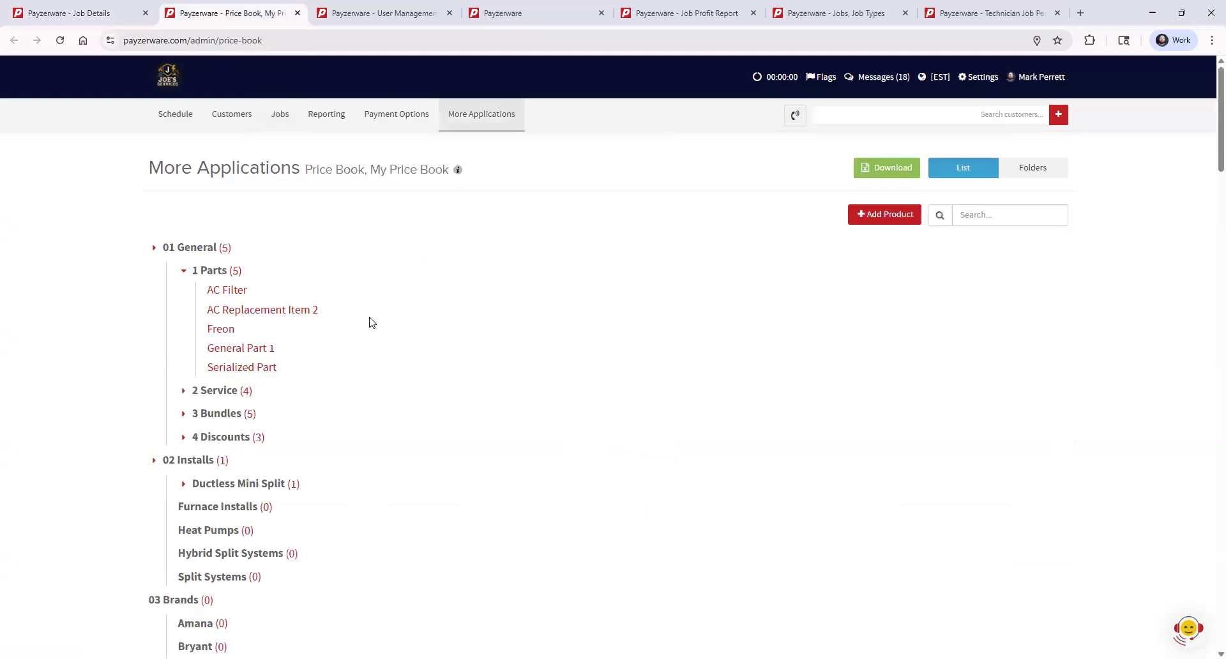
pyautogui.click(257, 349)
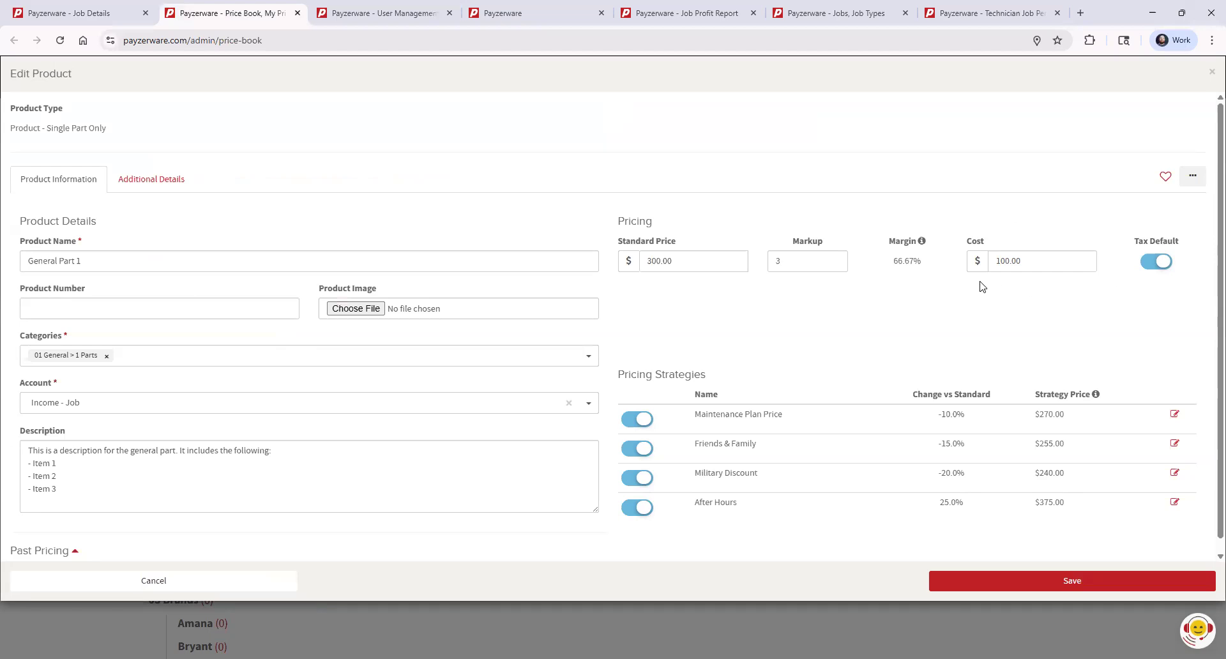
pyautogui.click(1024, 261)
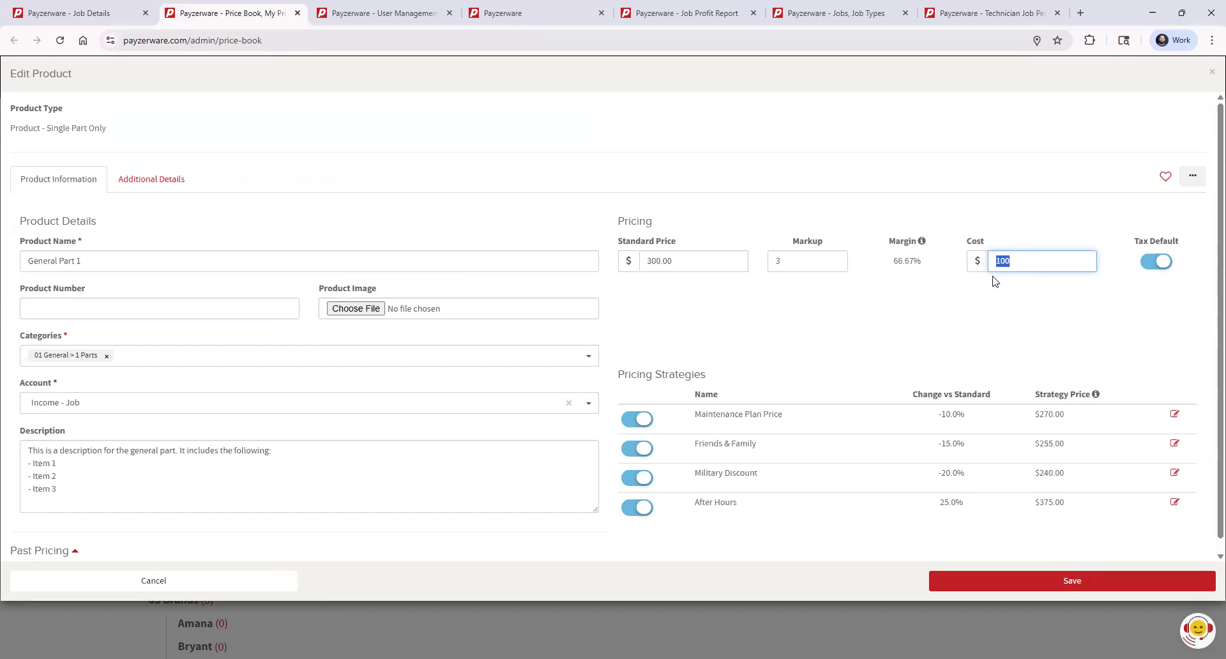
pyautogui.click(994, 314)
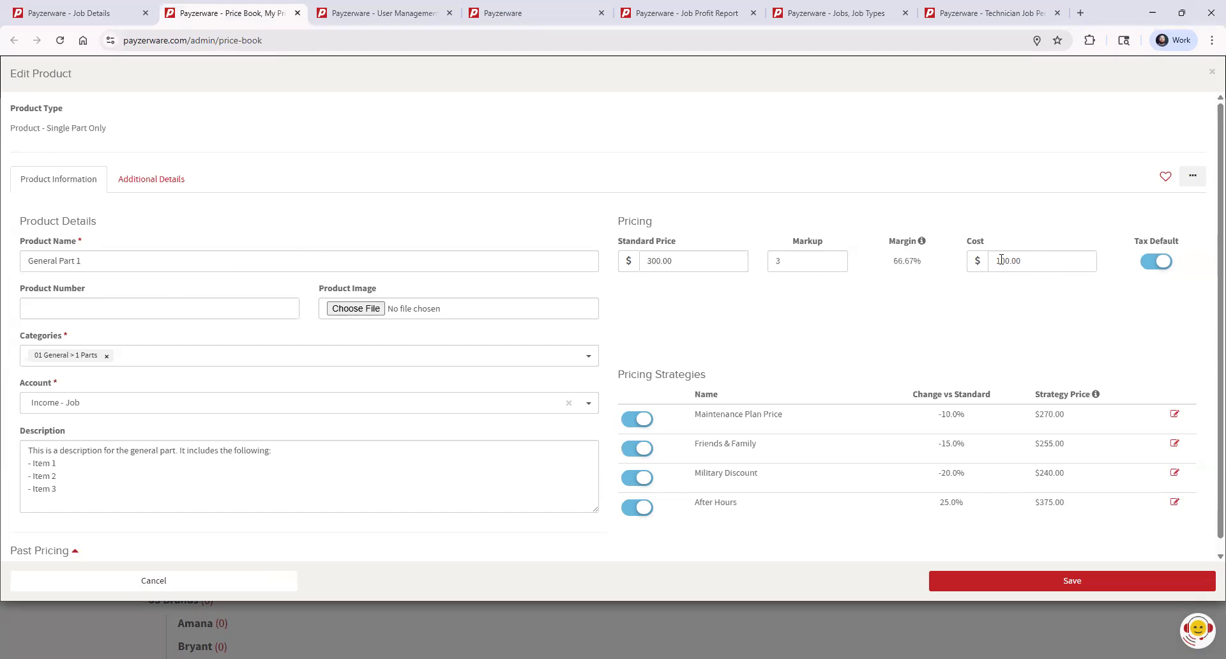
pyautogui.click(1212, 75)
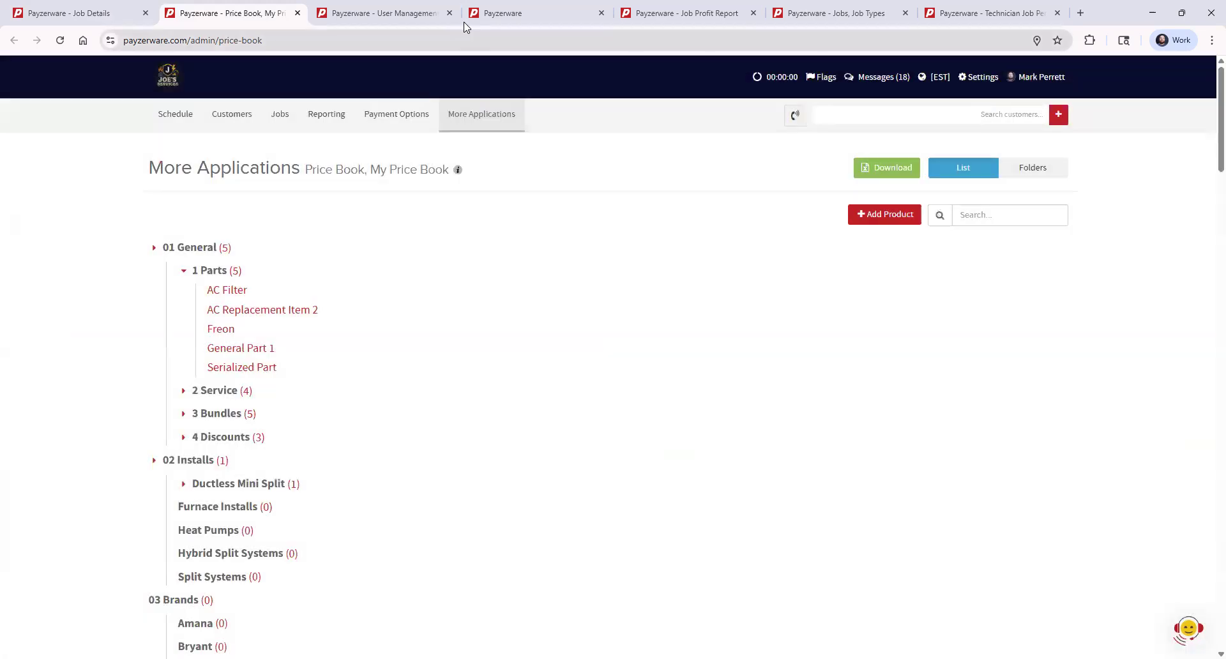
# - Return to the job details and recheck the product cost in Costs & Expenses
pyautogui.click(71, 14)
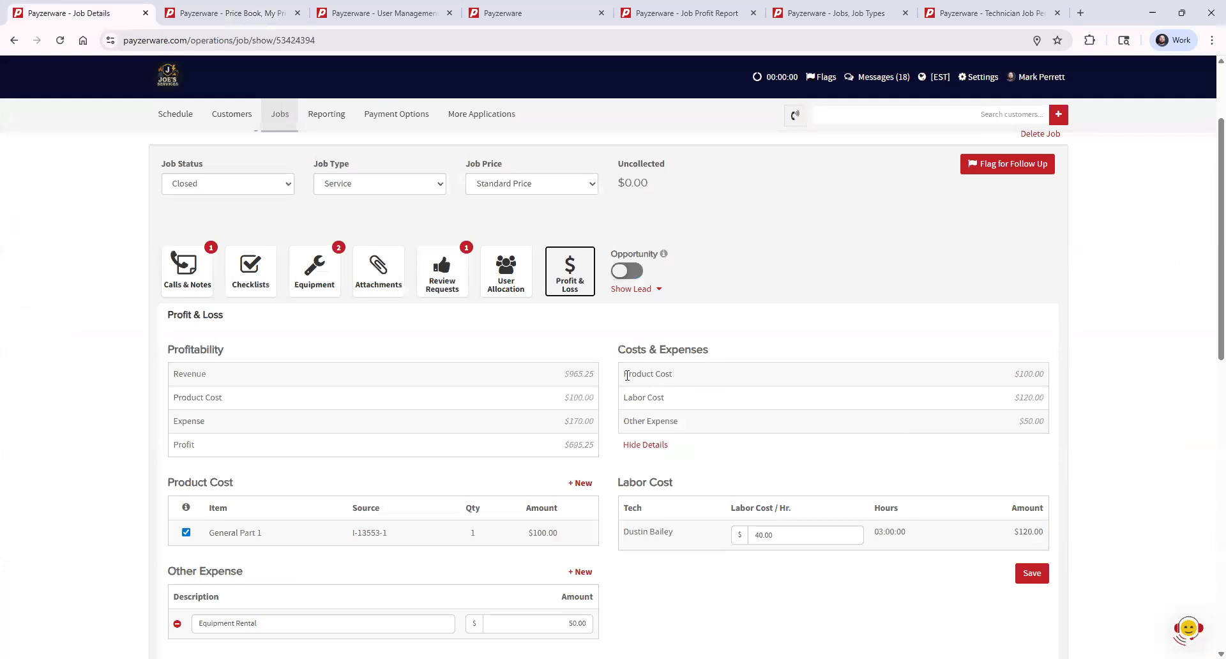
pyautogui.moveTo(624, 374); pyautogui.dragTo(714, 389)
pyautogui.click(706, 381)
# - Open the assigned field technician's record in User Management to inspect the hourly labor cost
pyautogui.click(977, 80)
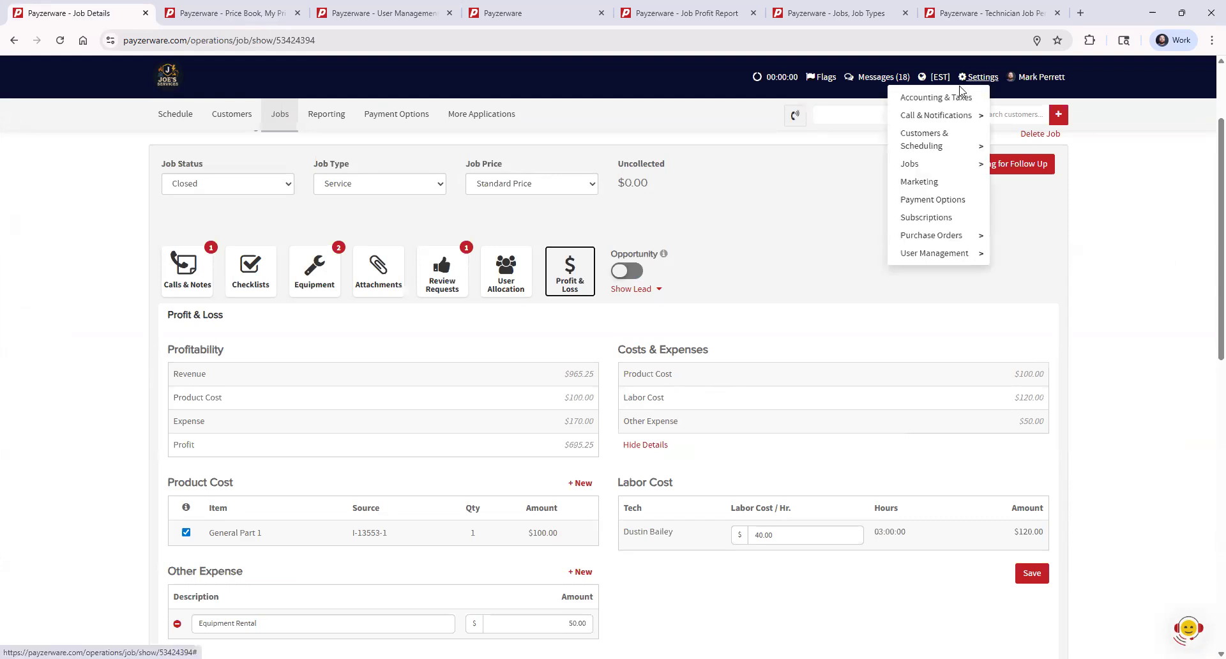
pyautogui.moveTo(902, 256)
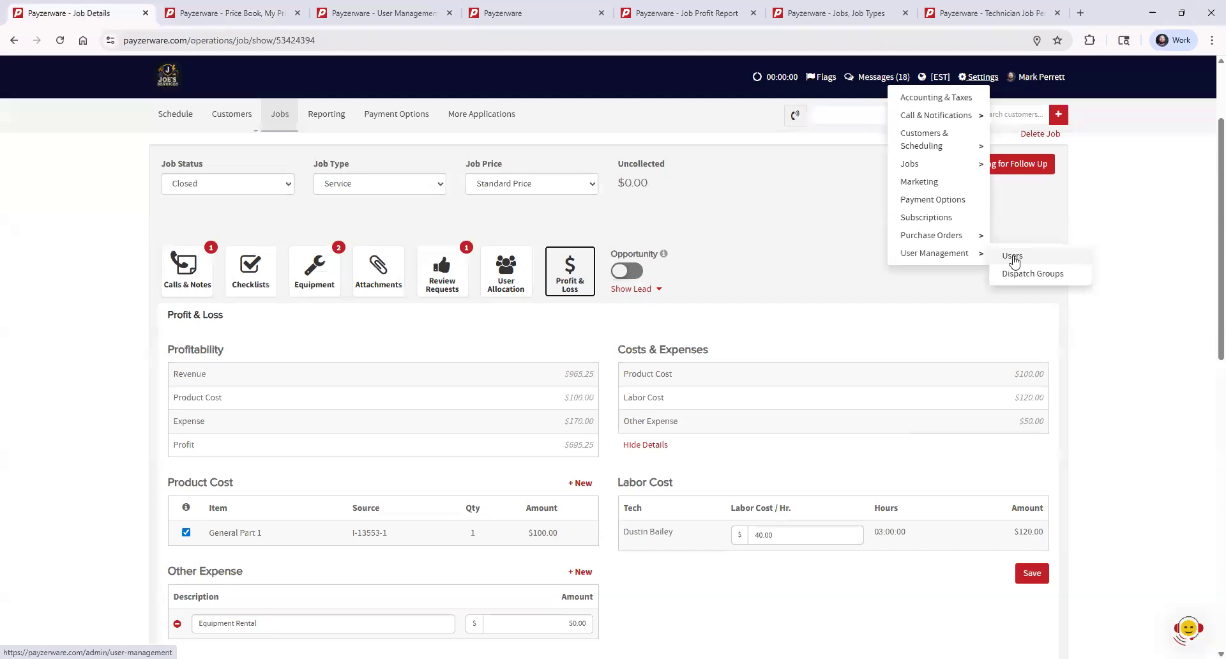
pyautogui.click(365, 15)
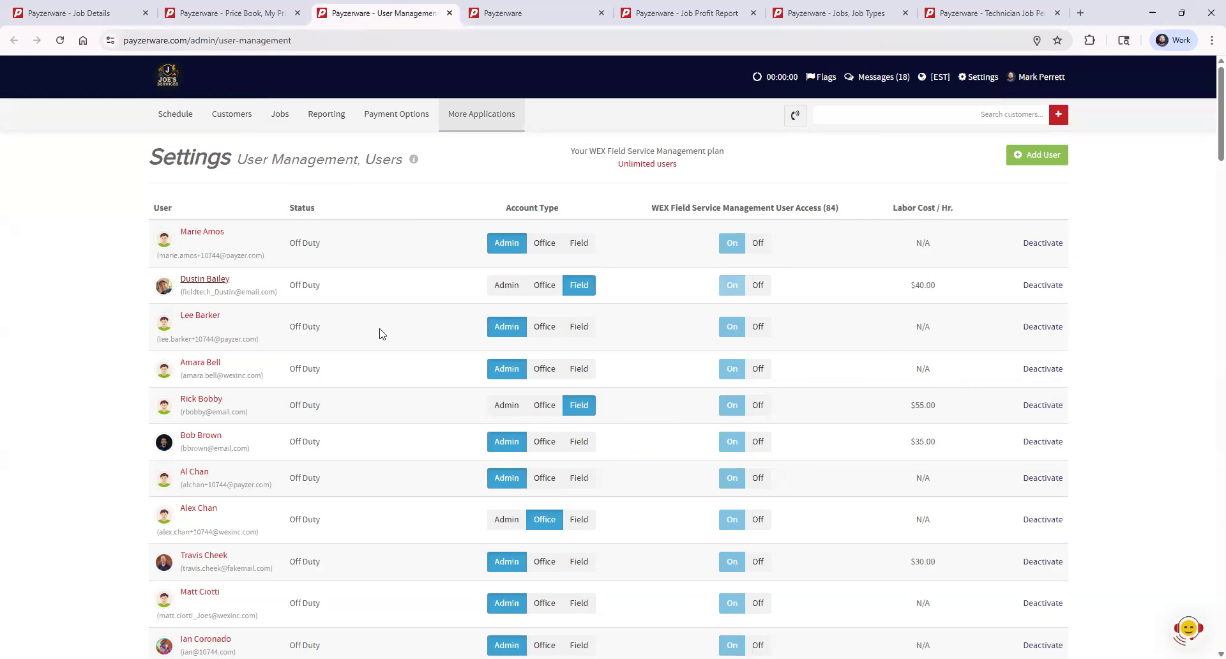
pyautogui.click(211, 282)
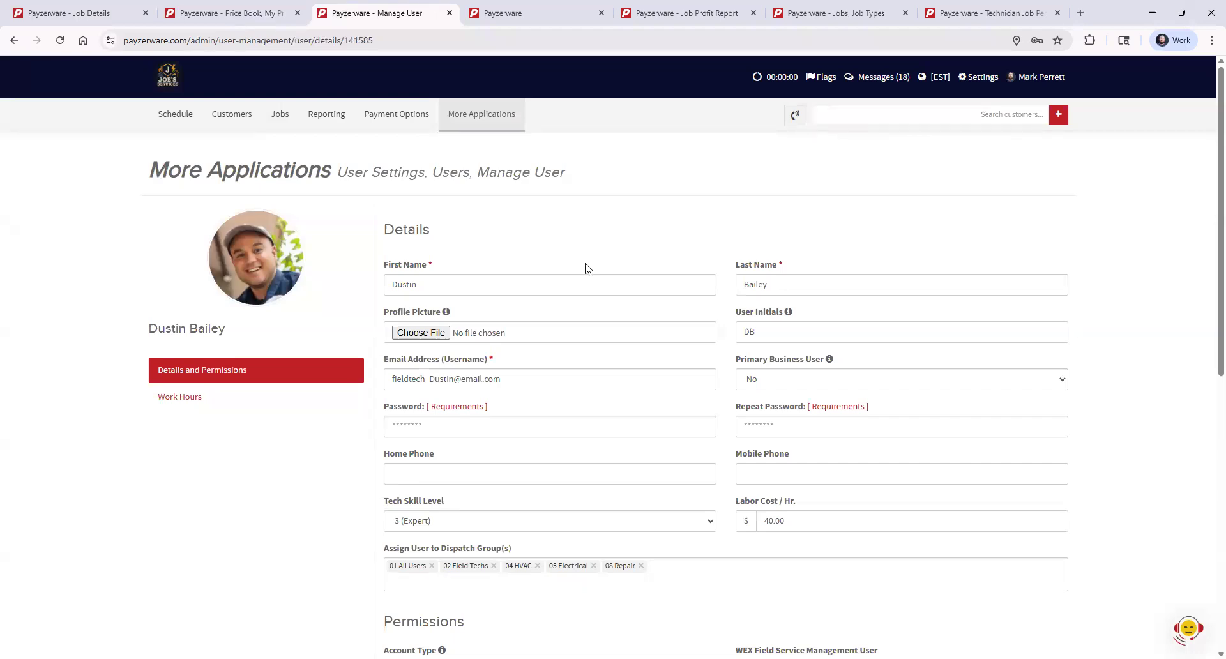
# - Return to the job details and review the Labor Cost and Other Expense lines
pyautogui.click(108, 11)
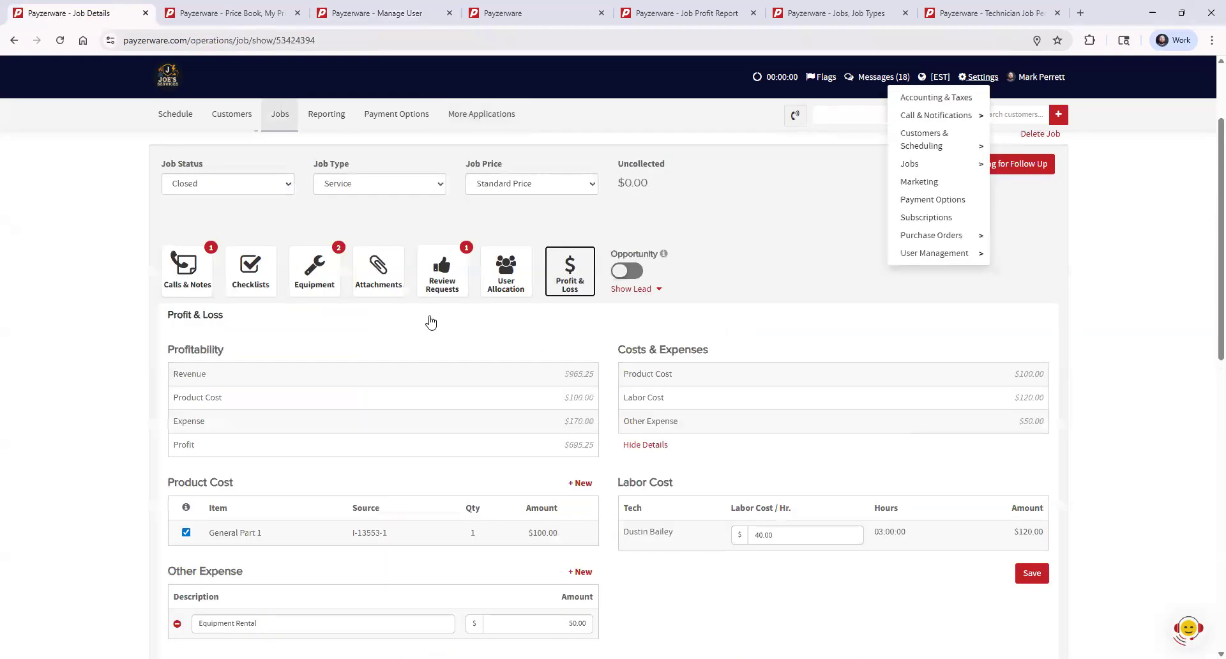
pyautogui.moveTo(624, 396); pyautogui.dragTo(678, 401)
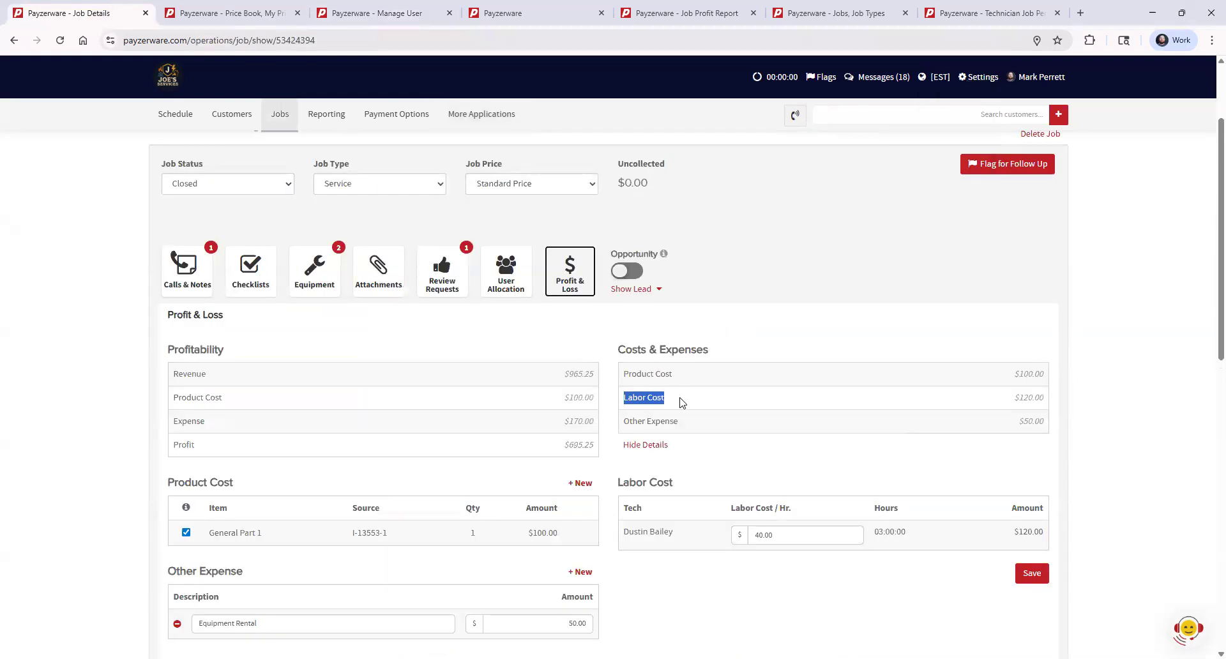
pyautogui.click(679, 401)
pyautogui.moveTo(679, 422); pyautogui.dragTo(624, 423)
pyautogui.click(716, 440)
# - Hide and show the Costs & Expenses details to review the product, labor and other expense breakdown
pyautogui.click(665, 447)
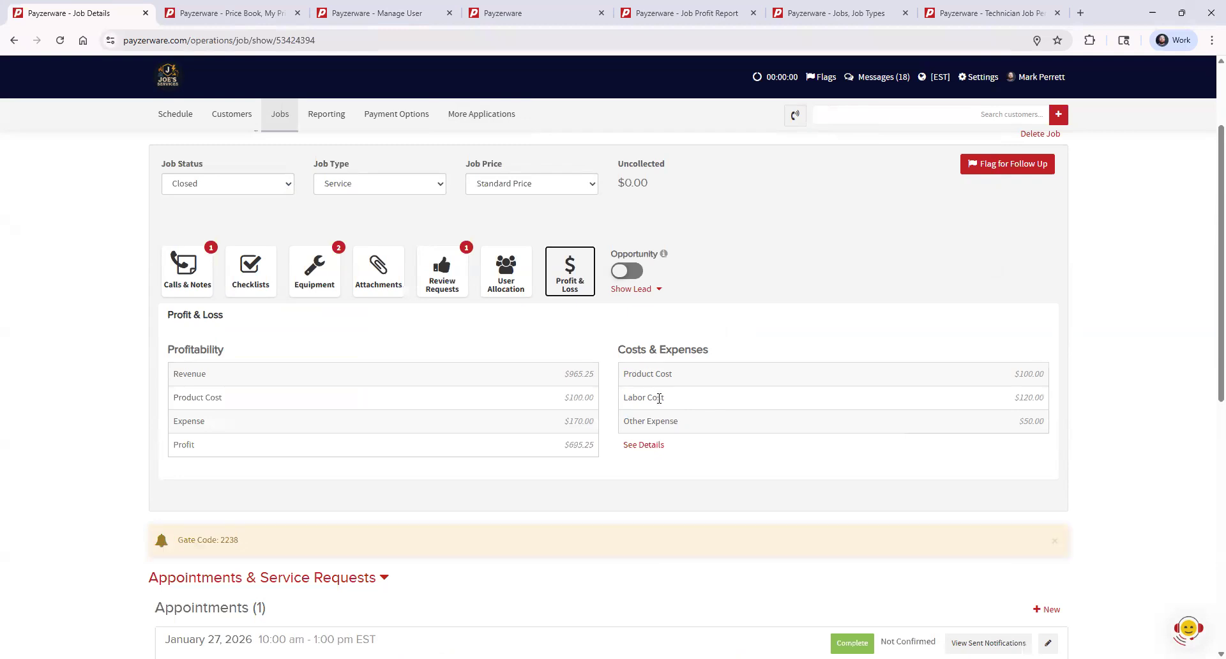
pyautogui.click(646, 445)
pyautogui.scroll(-1, 731, 400)
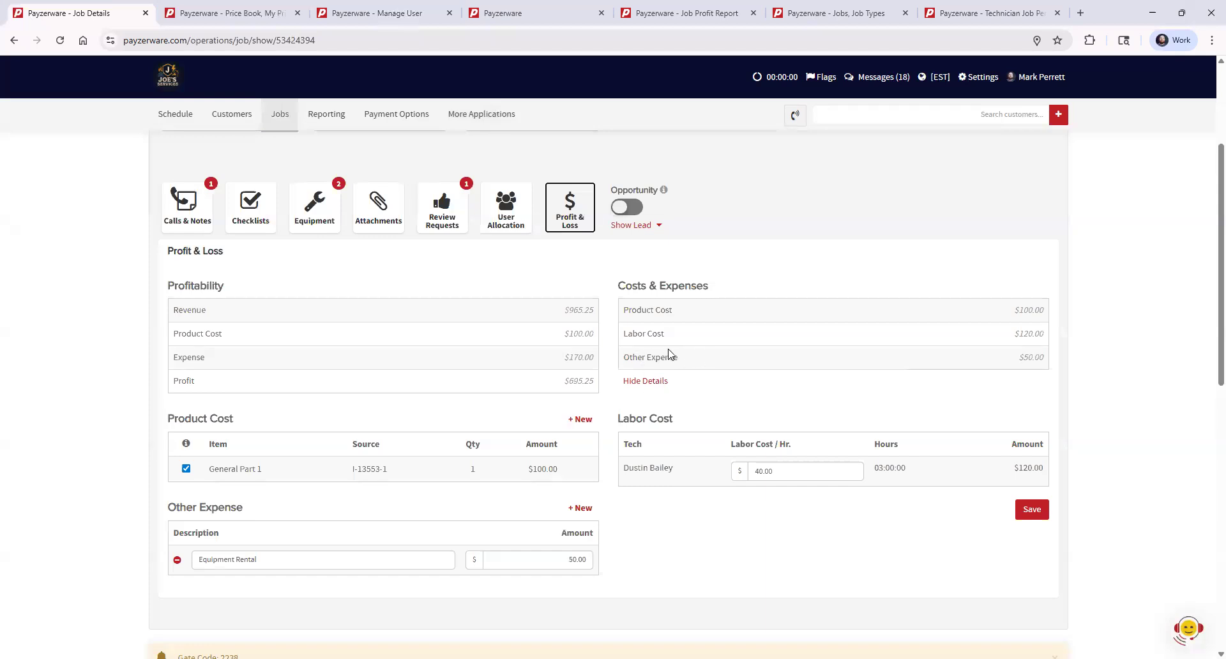
pyautogui.click(634, 381)
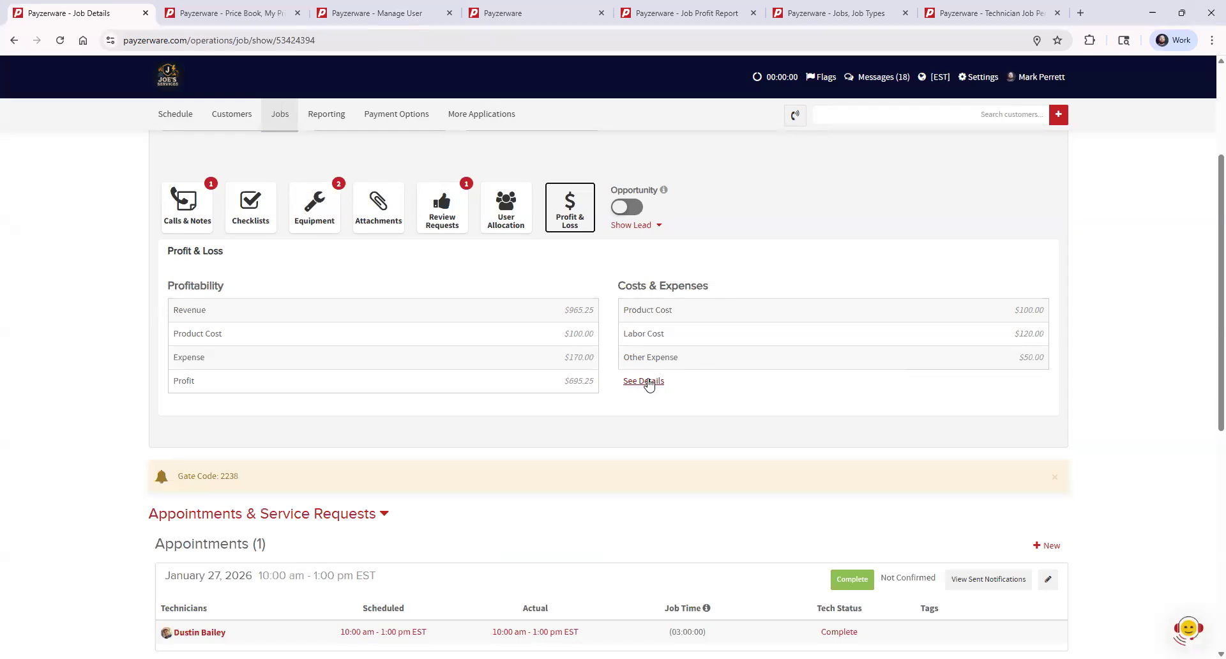
pyautogui.click(649, 383)
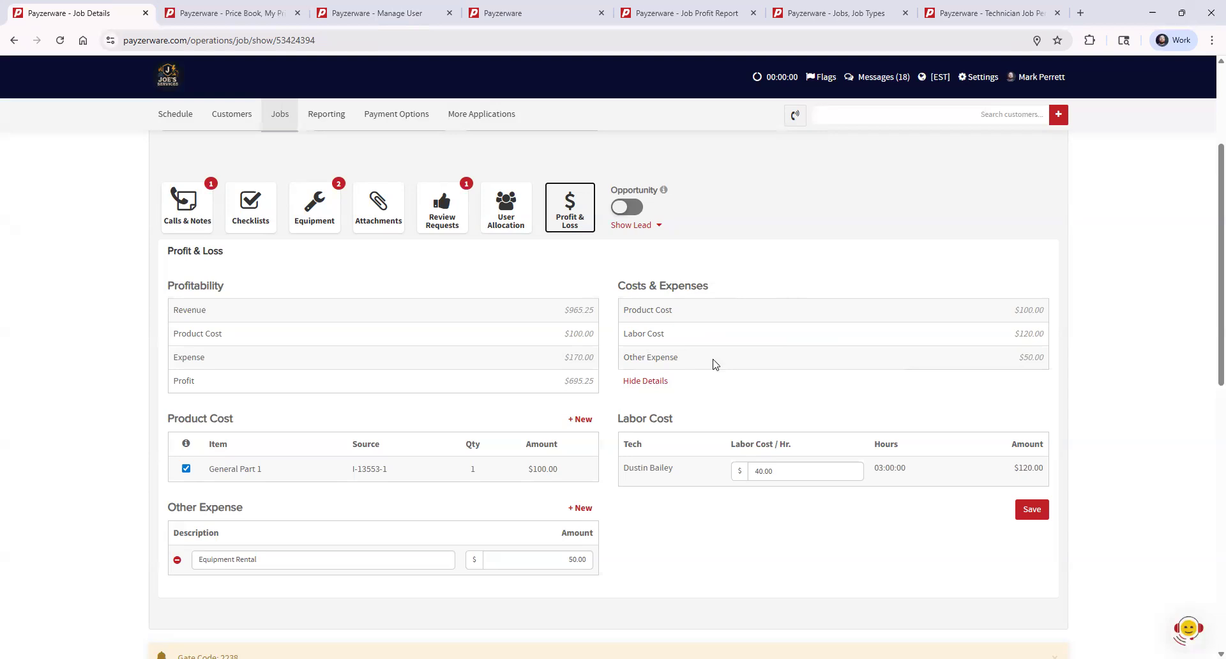
# - Check the job's profit amount, and collapse and reopen the Profit & Loss section of the job summary
pyautogui.moveTo(566, 382); pyautogui.dragTo(597, 385)
pyautogui.scroll(2, 749, 425)
pyautogui.scroll(1, 265, 224)
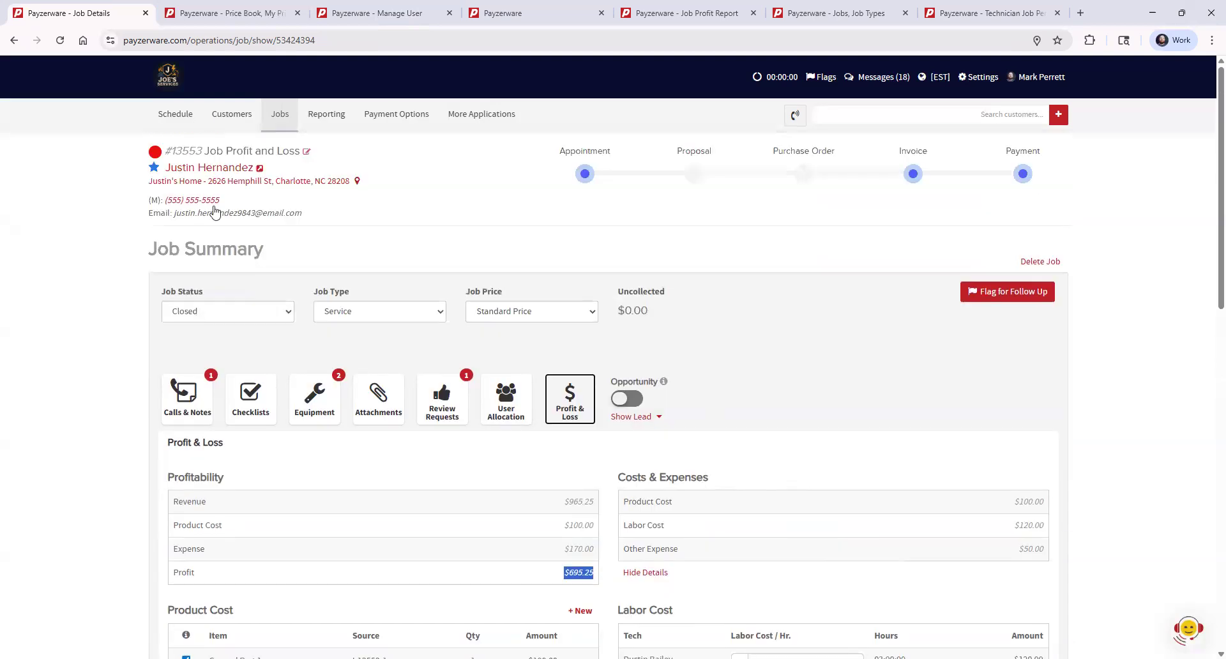
pyautogui.click(567, 403)
pyautogui.click(577, 410)
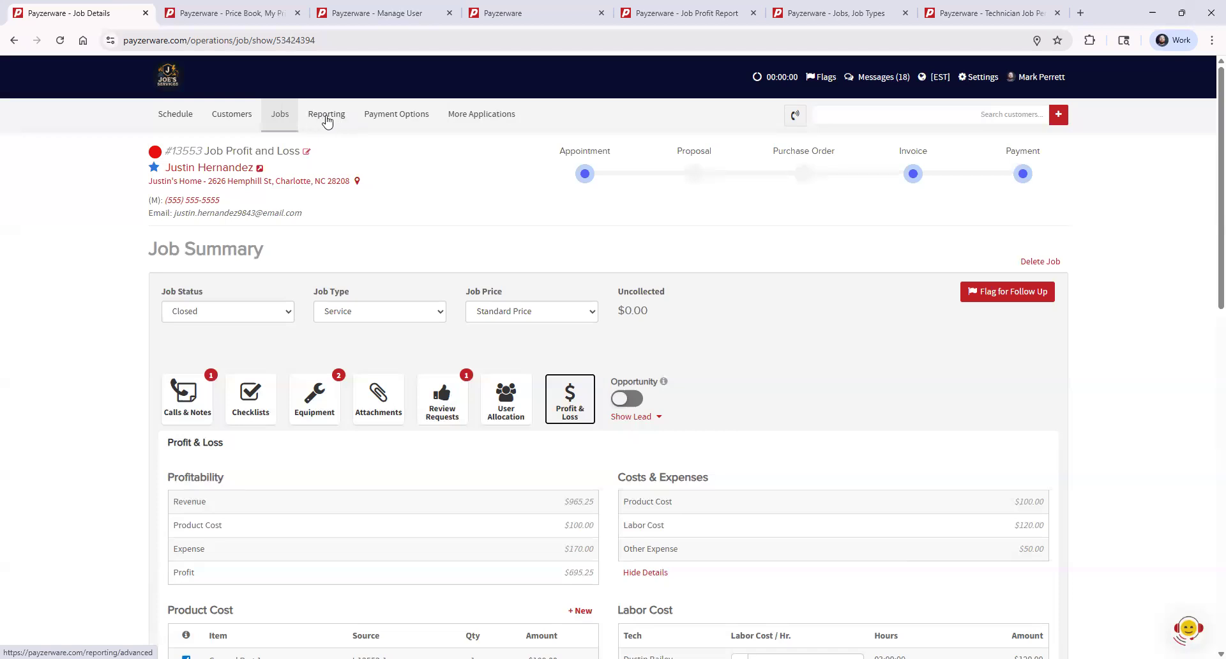
# - Open the Job Profit Report from the reporting page and view its totals and job list
pyautogui.click(536, 19)
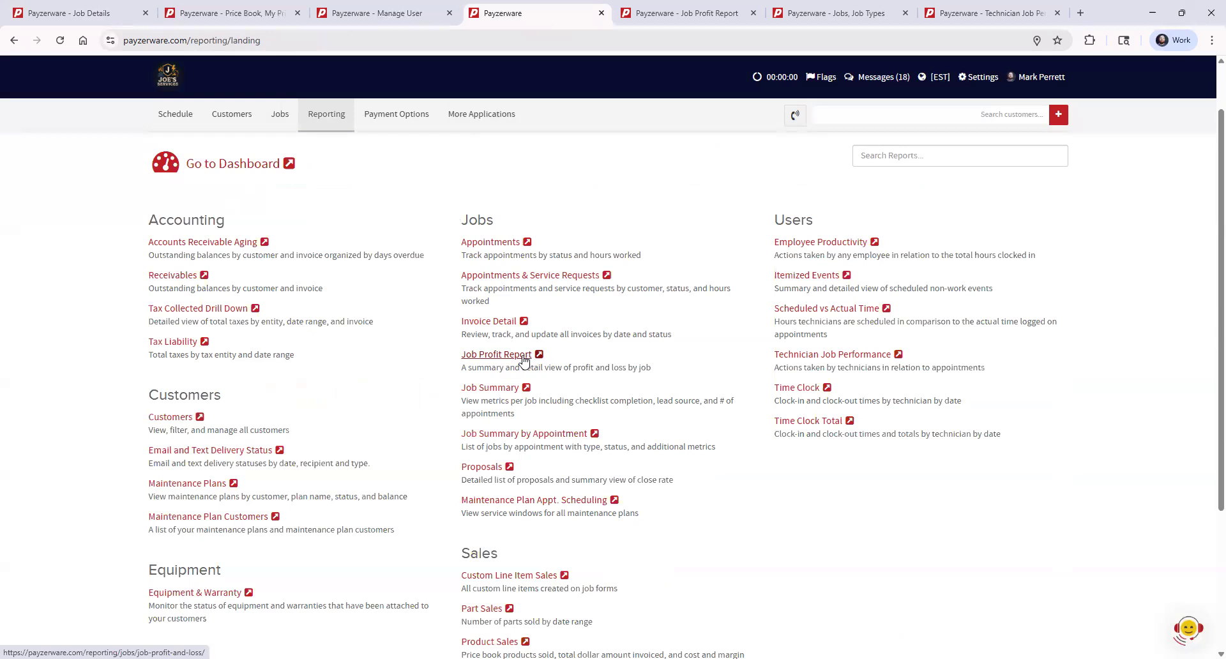
pyautogui.click(677, 12)
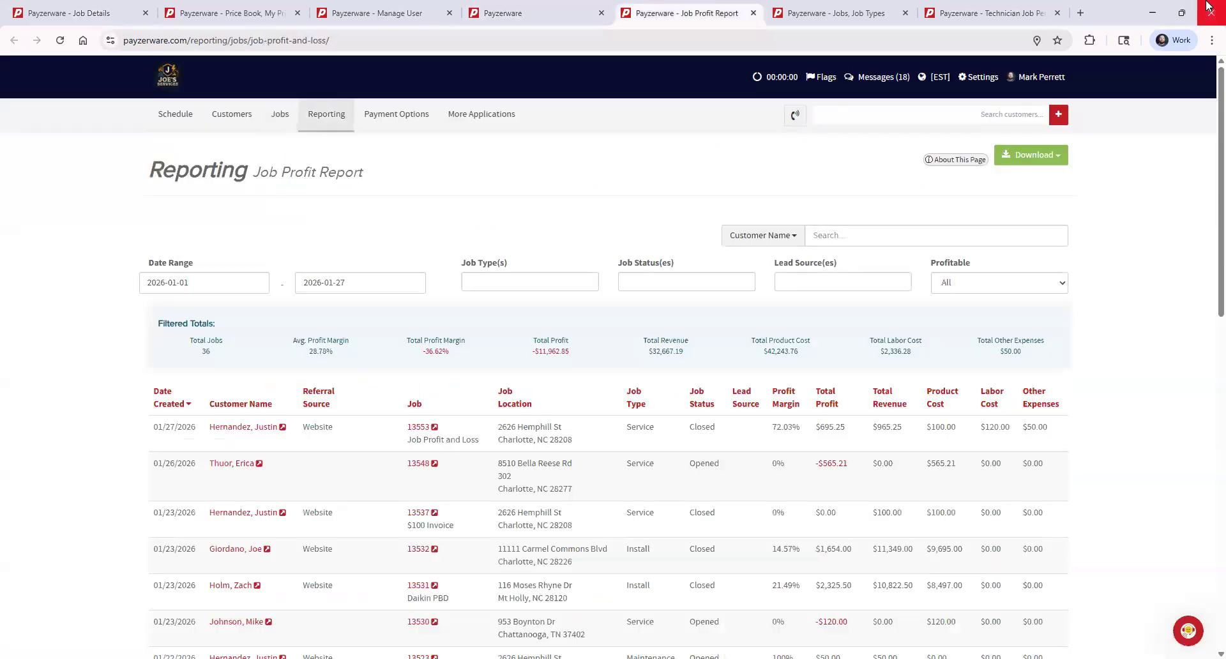
pyautogui.scroll(-1, 682, 330)
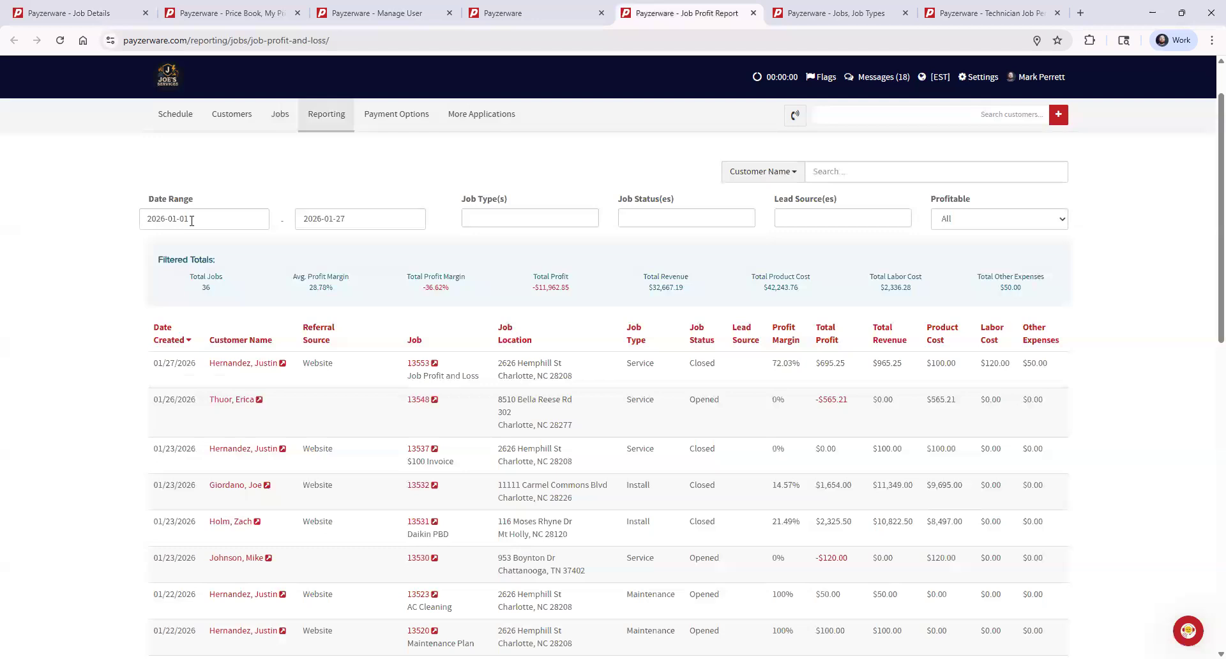
# - Examine the report's filter options for job type, job status and lead source
pyautogui.click(506, 221)
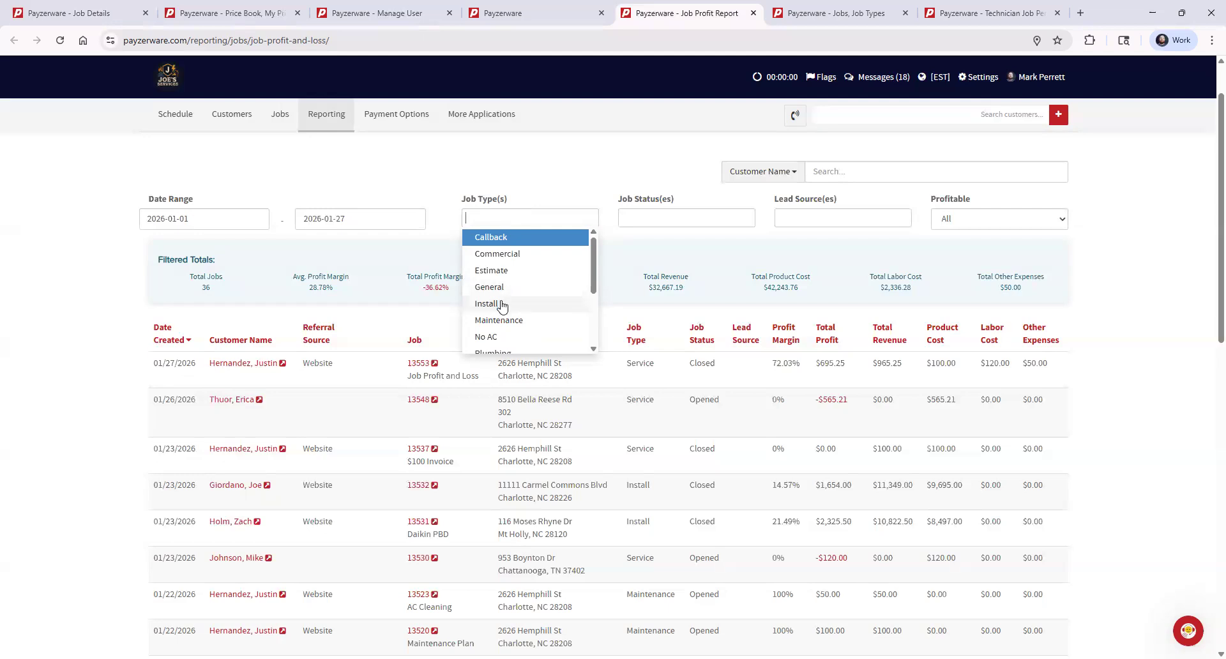
pyautogui.click(684, 217)
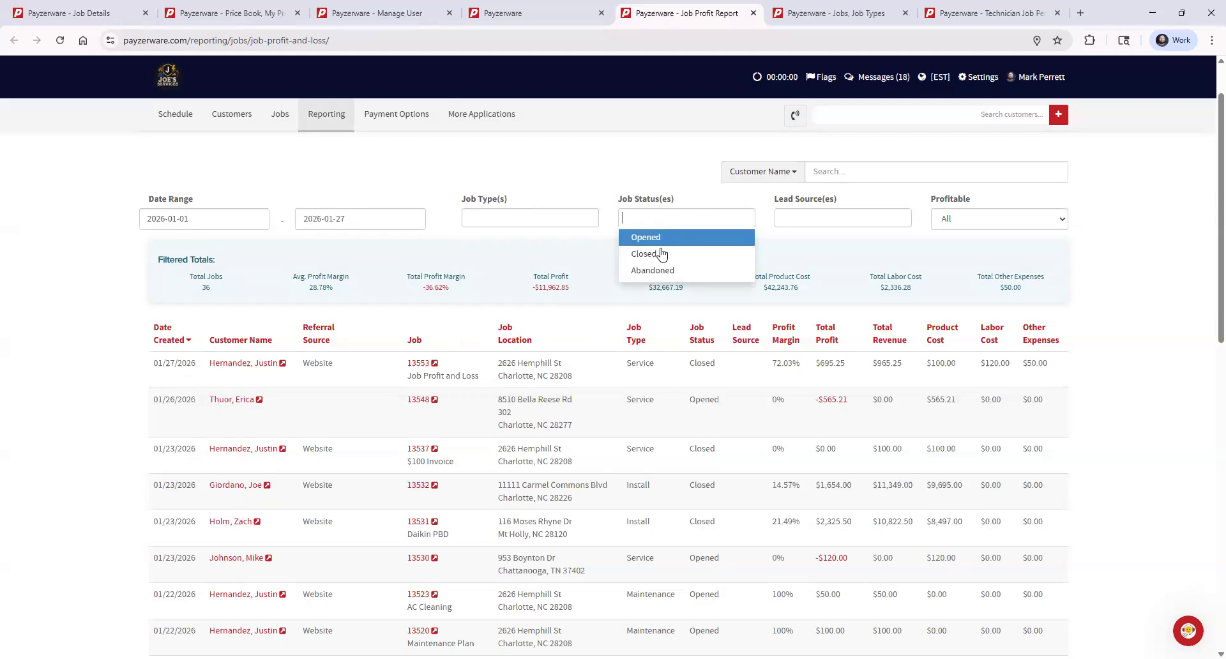
pyautogui.click(819, 219)
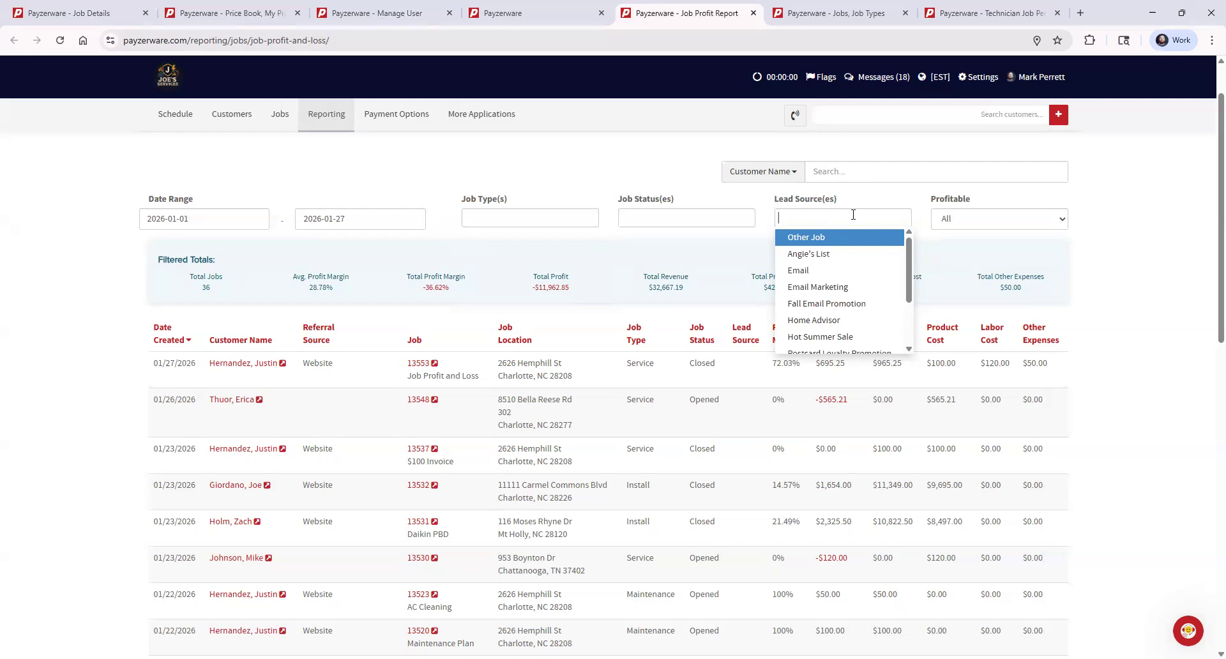
pyautogui.click(979, 78)
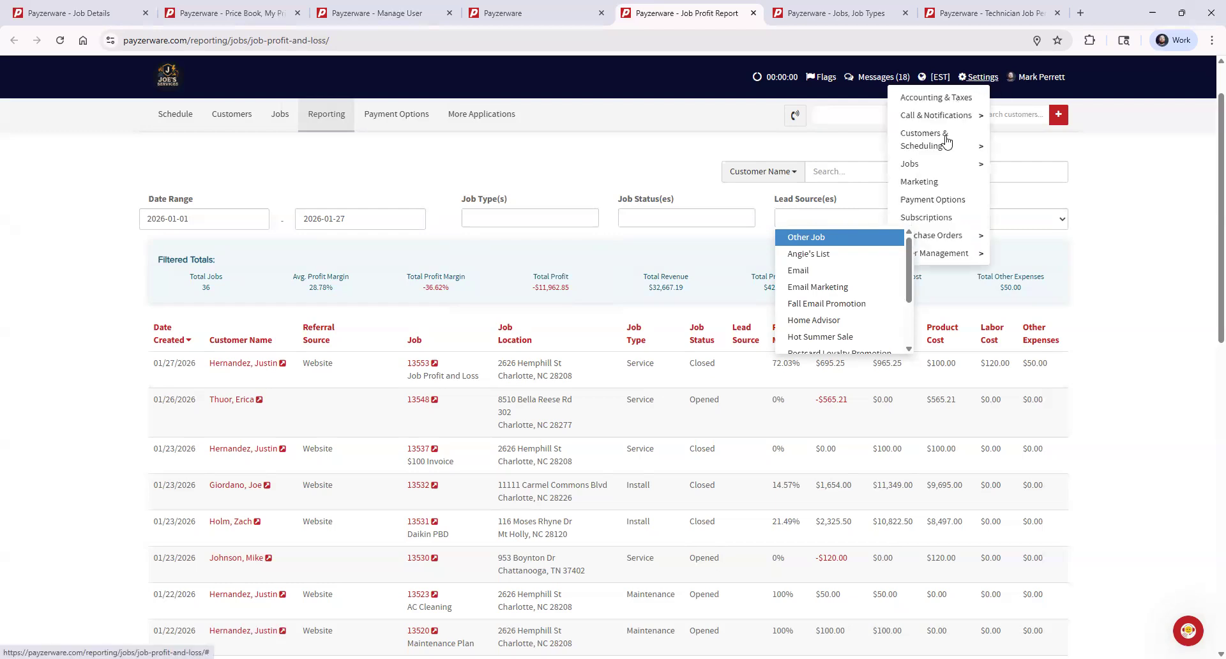
pyautogui.moveTo(946, 122)
pyautogui.moveTo(948, 143)
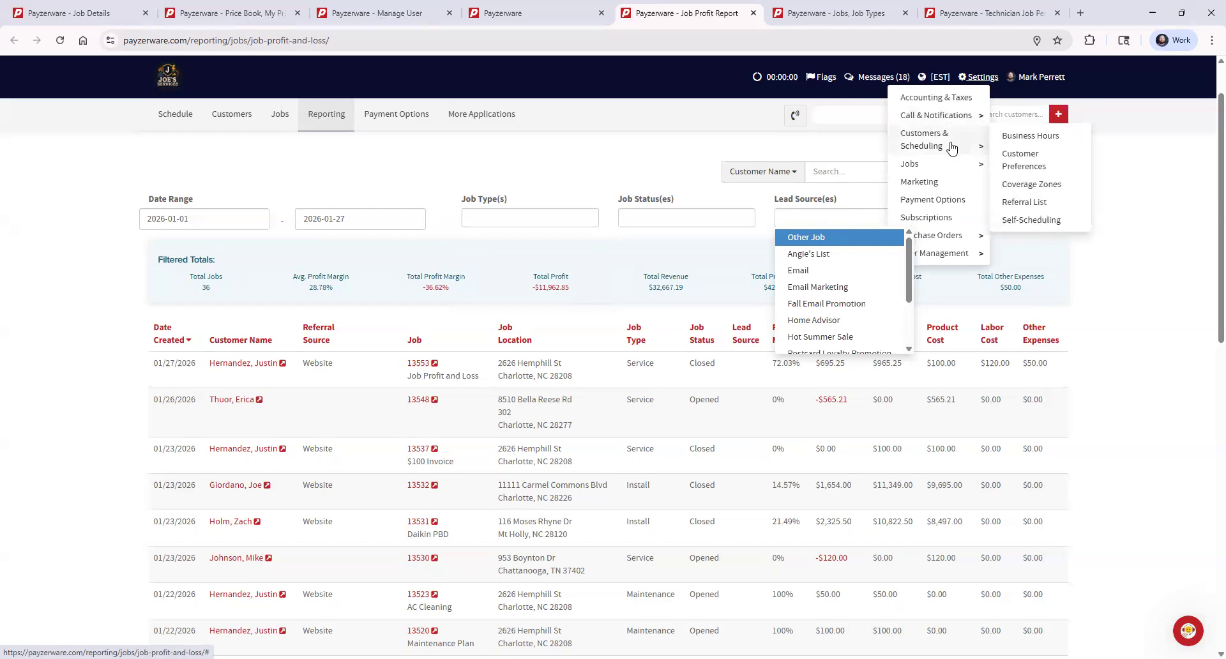
pyautogui.moveTo(946, 170)
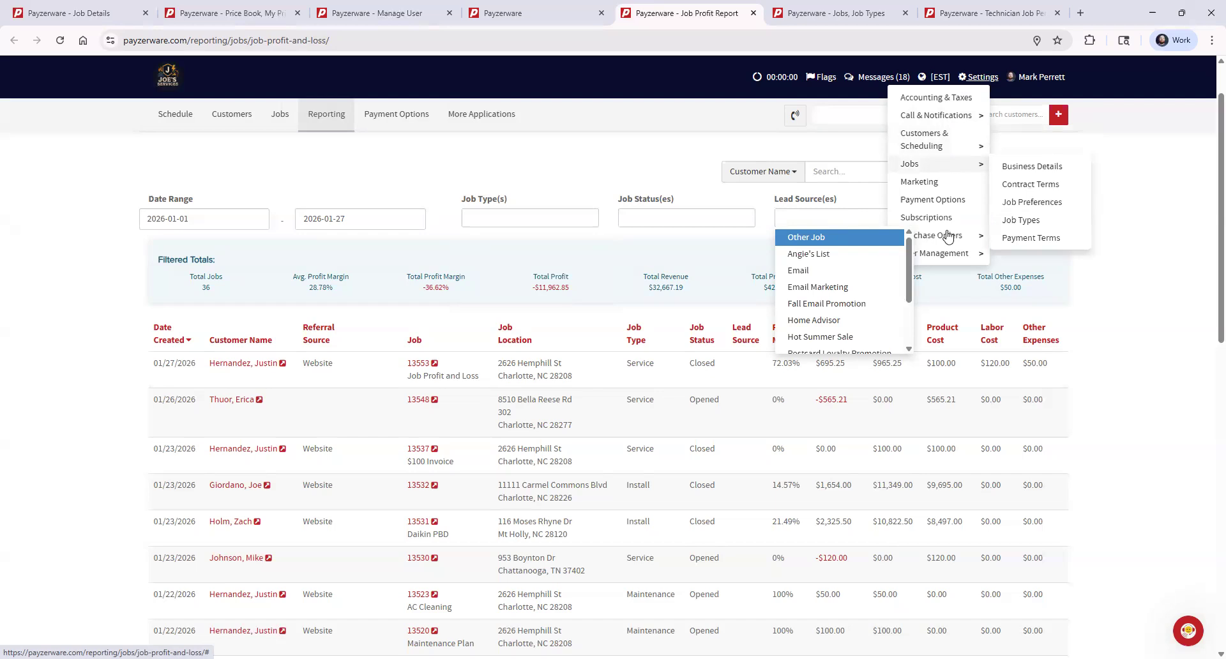
pyautogui.moveTo(952, 251)
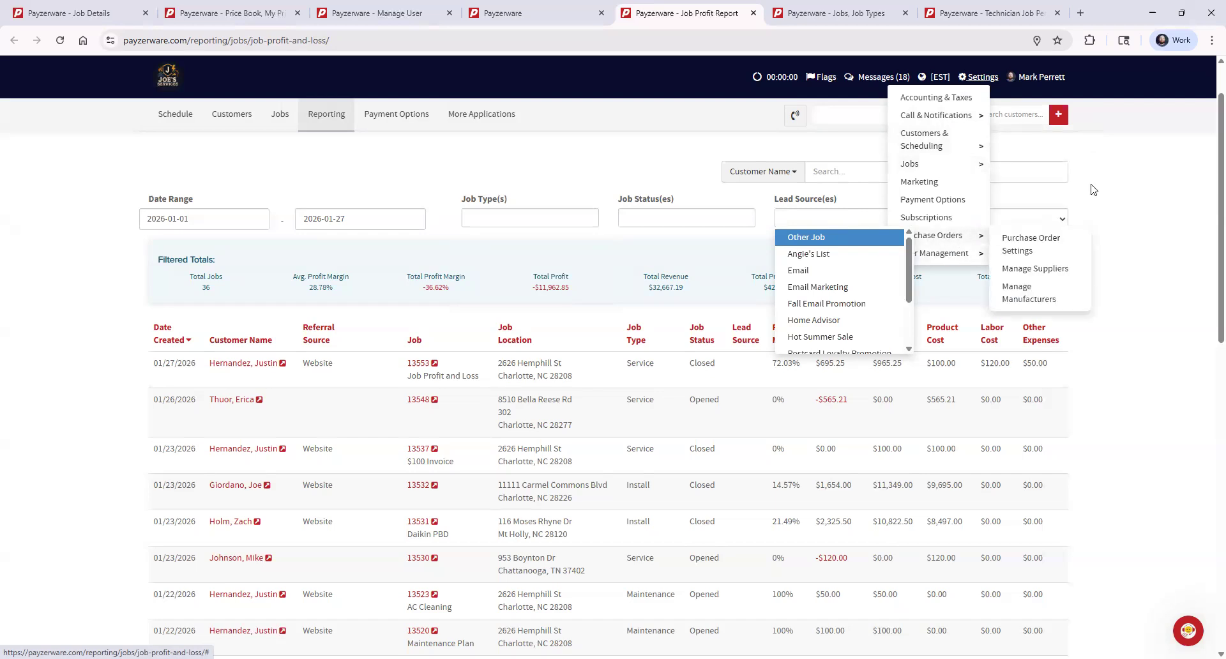
pyautogui.moveTo(1119, 193); pyautogui.dragTo(1021, 190)
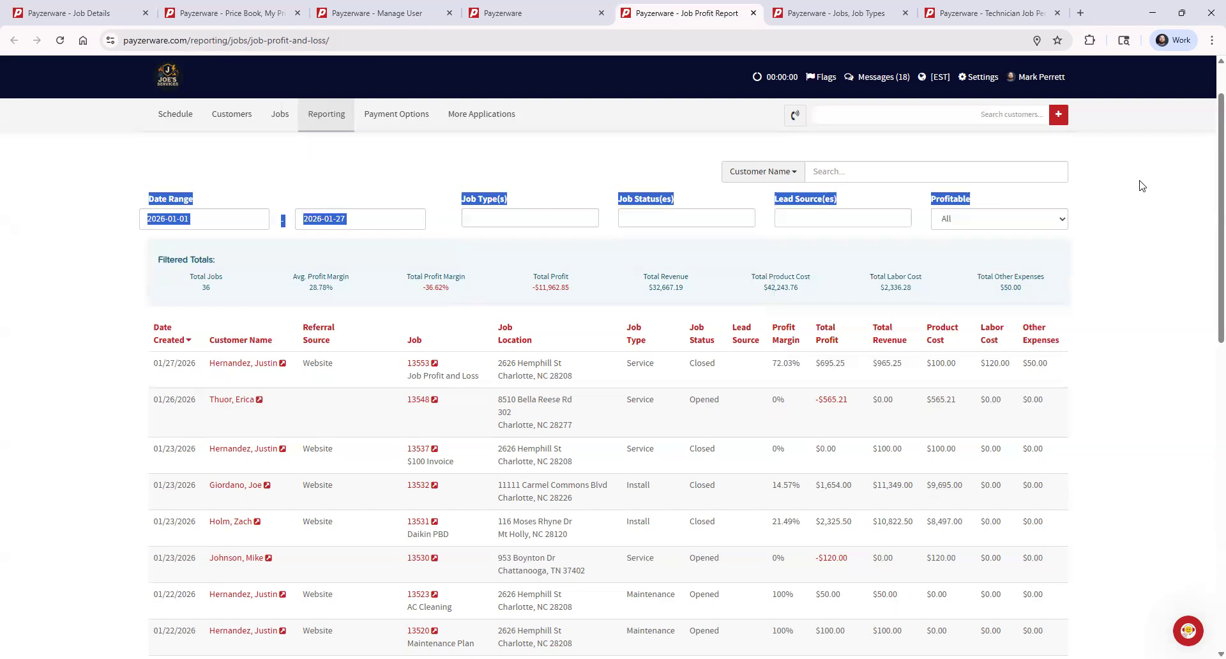
pyautogui.click(1088, 156)
# - Open the Marketing settings in a separate browser tab and view the list of lead sources
pyautogui.click(977, 77)
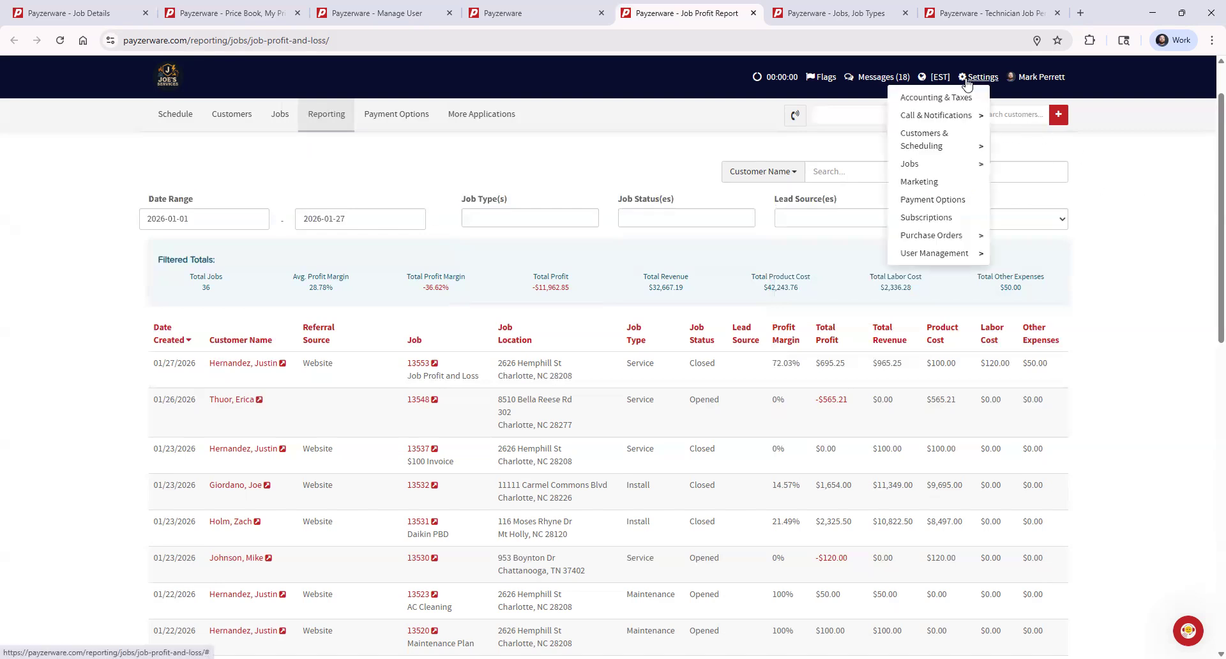
pyautogui.middleClick(935, 185)
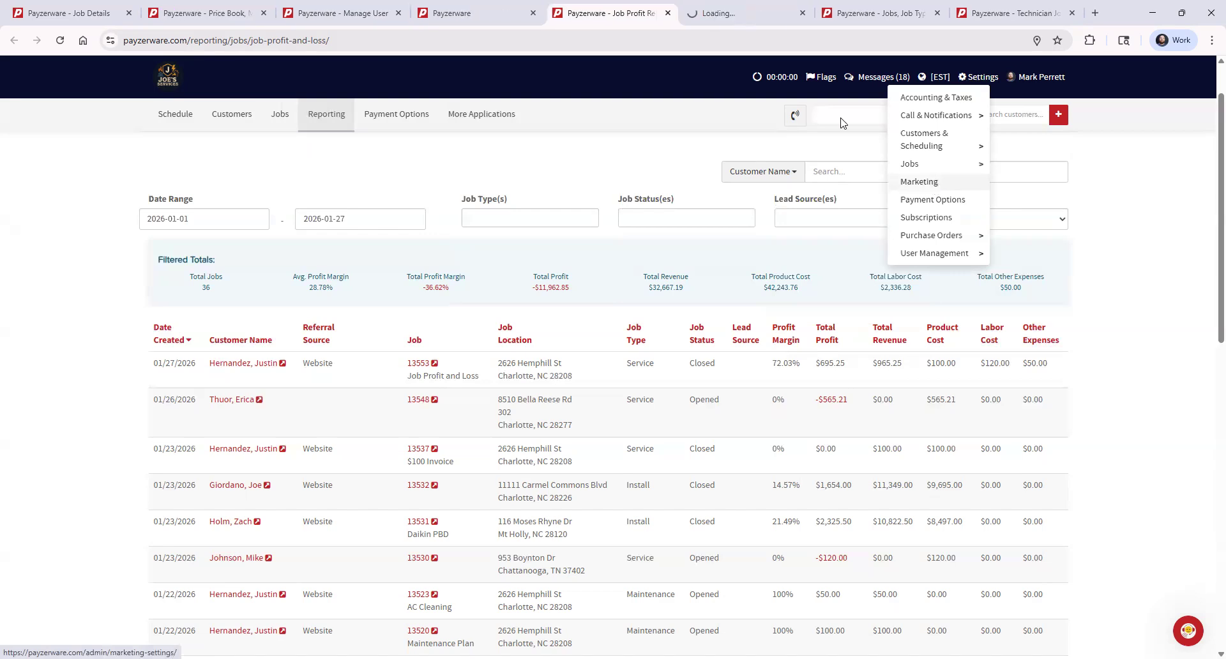
pyautogui.click(741, 13)
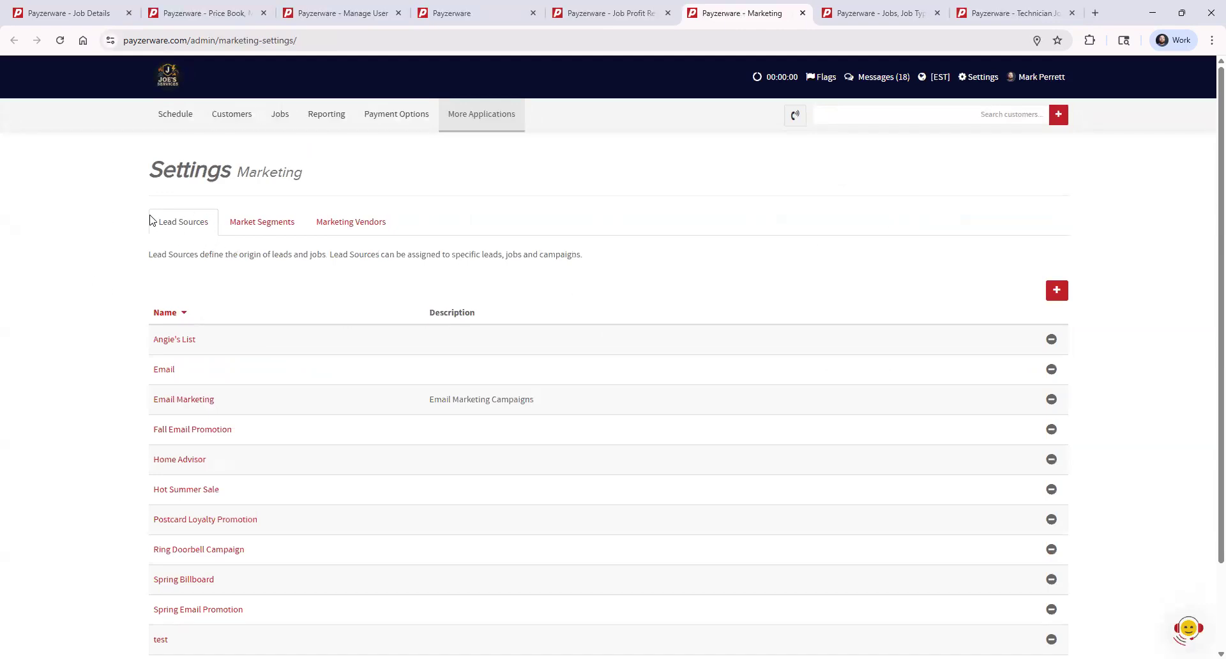
pyautogui.click(972, 78)
# - Open the New Lead Source form, check its name and description fields, and close it without saving
pyautogui.click(1057, 291)
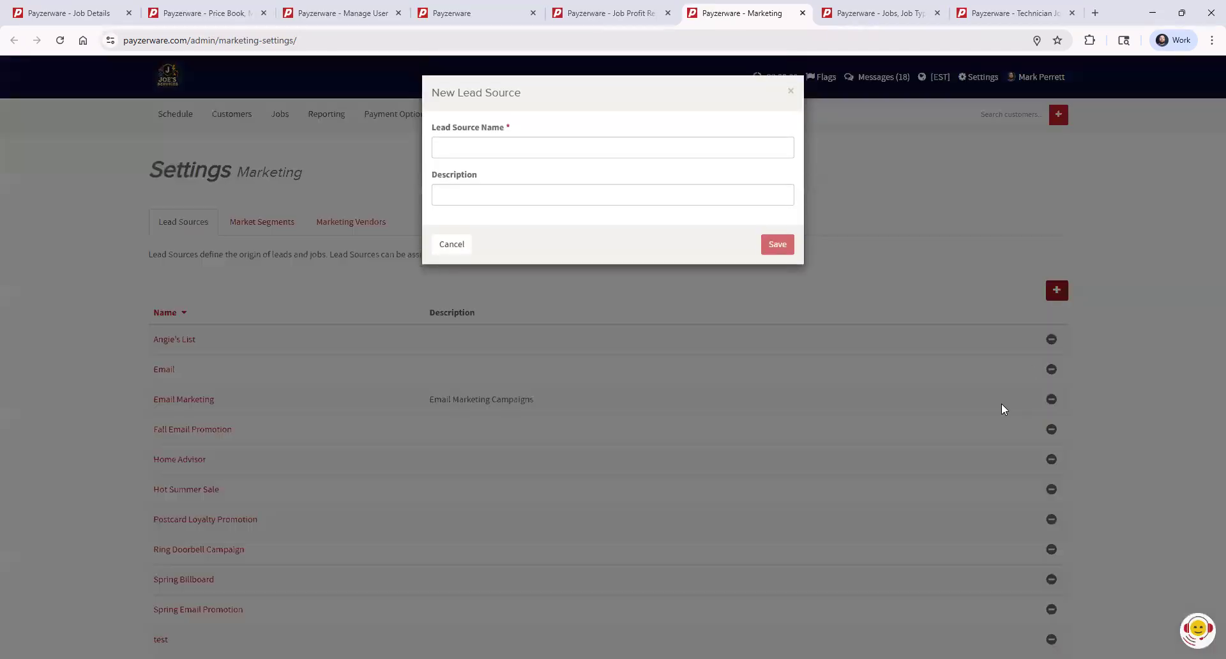
pyautogui.click(484, 149)
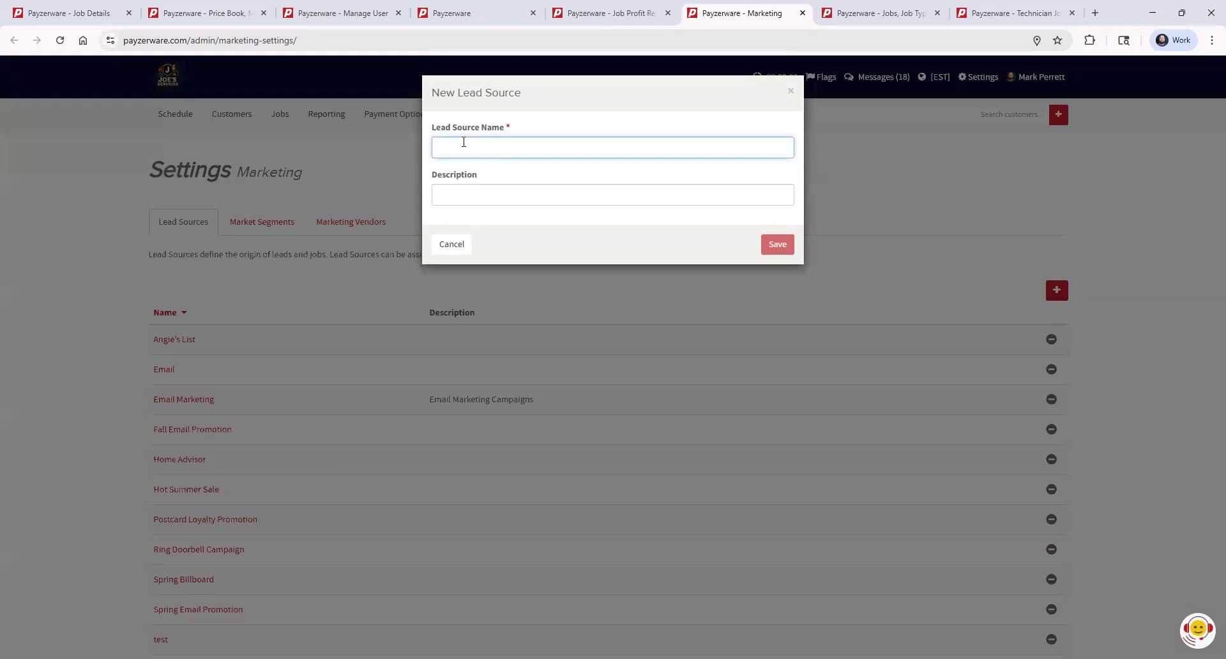
pyautogui.click(515, 193)
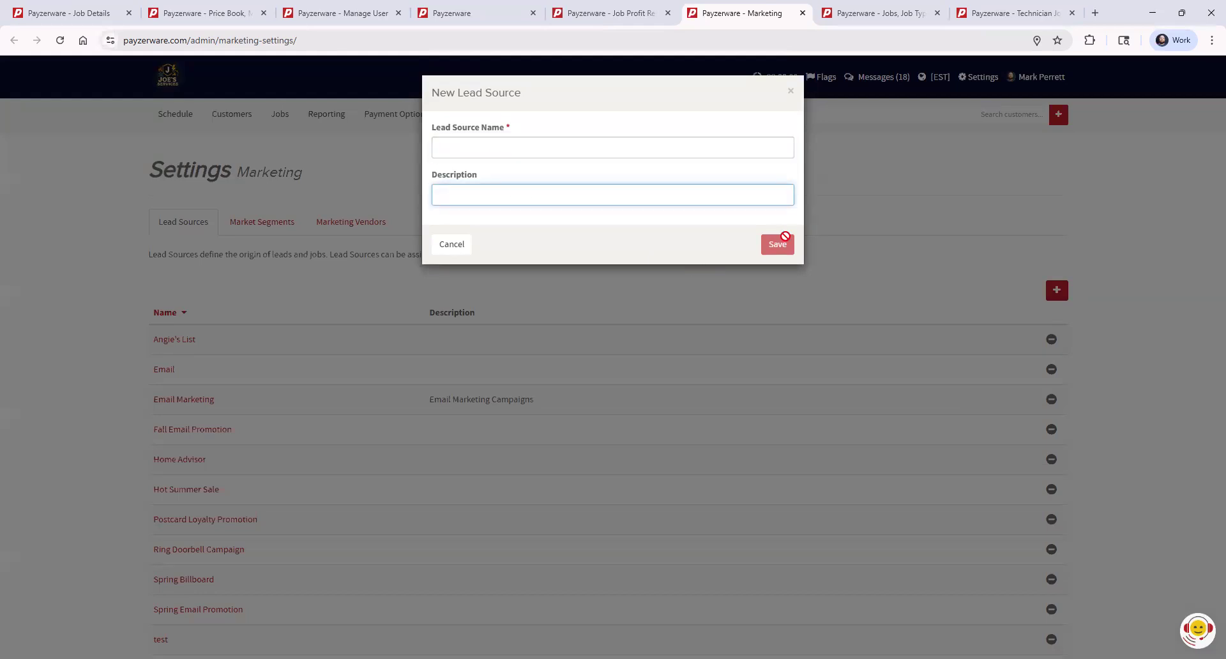
pyautogui.click(790, 94)
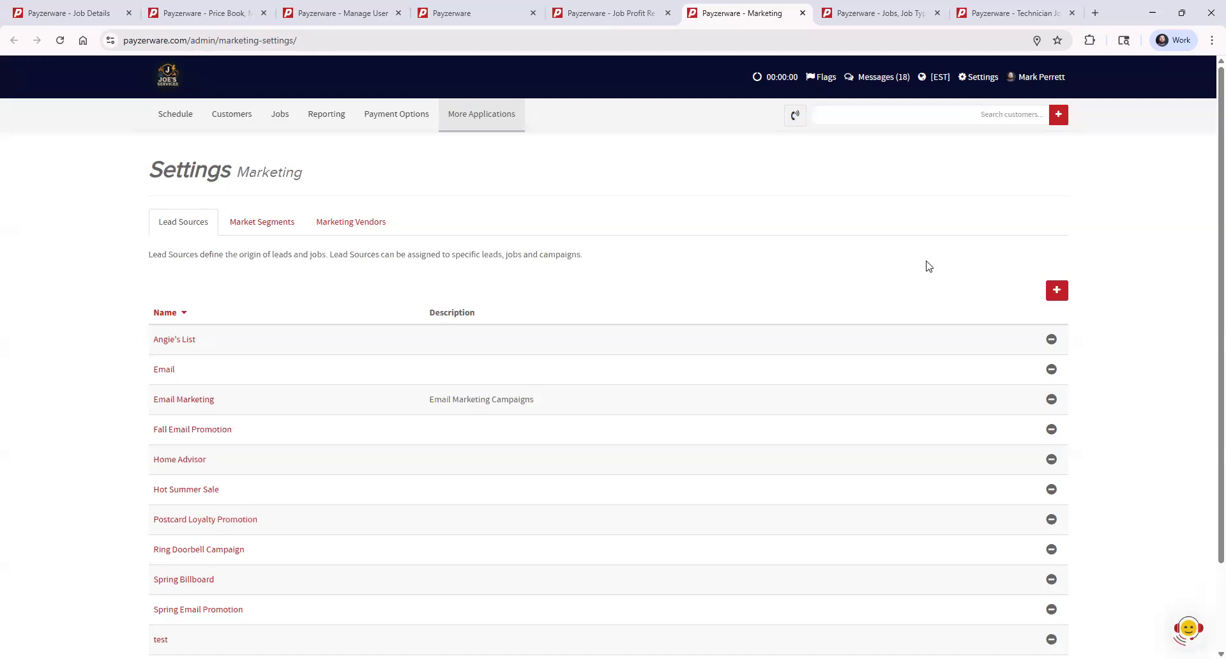
# - Open the New Customer form, view the Referral Source options, and close the form without saving
pyautogui.click(1059, 121)
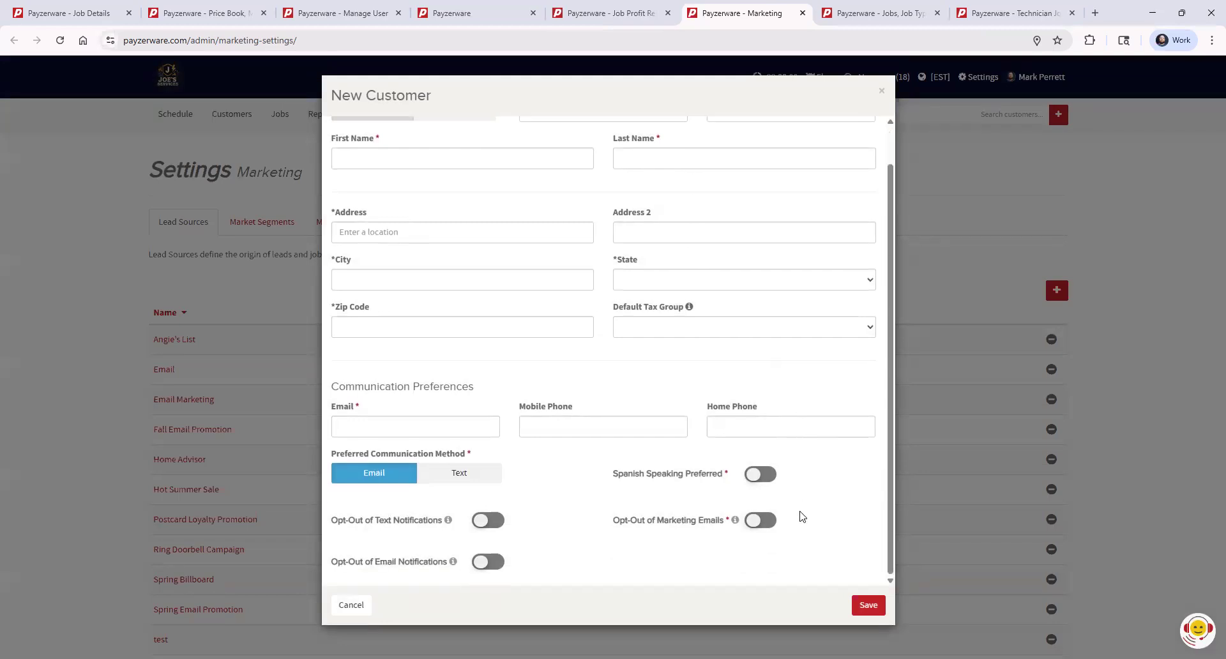
pyautogui.scroll(2, 804, 516)
pyautogui.click(564, 160)
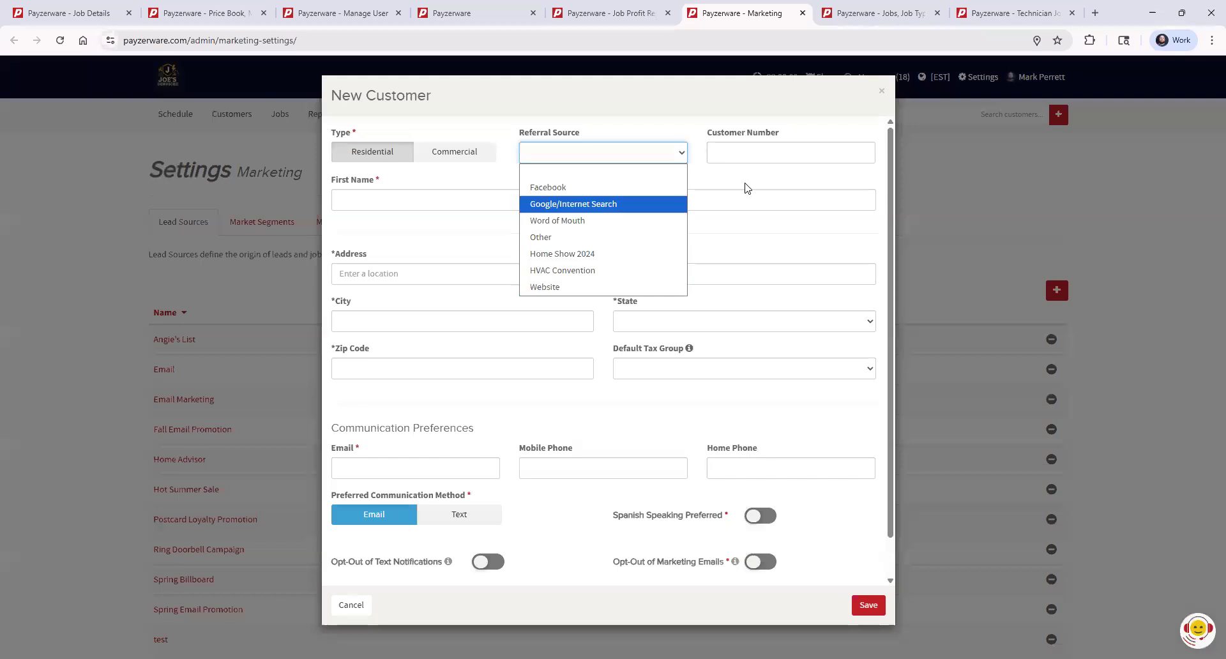
pyautogui.click(509, 153)
pyautogui.moveTo(520, 129); pyautogui.dragTo(591, 135)
pyautogui.click(607, 135)
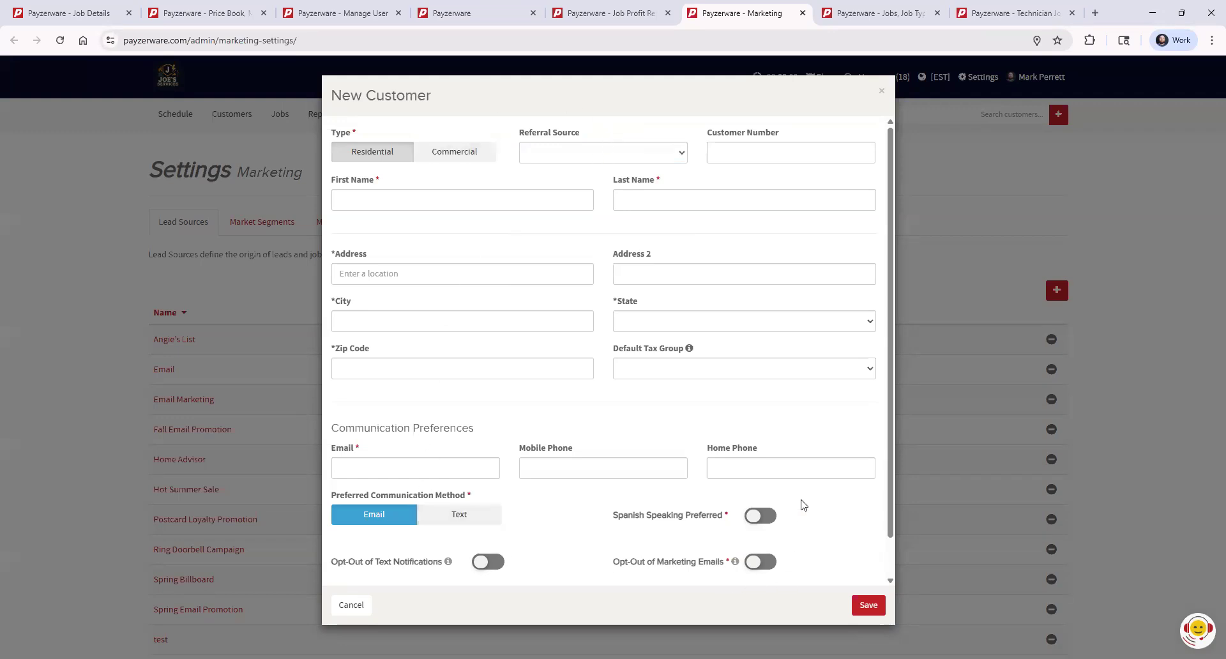
pyautogui.scroll(-2, 804, 504)
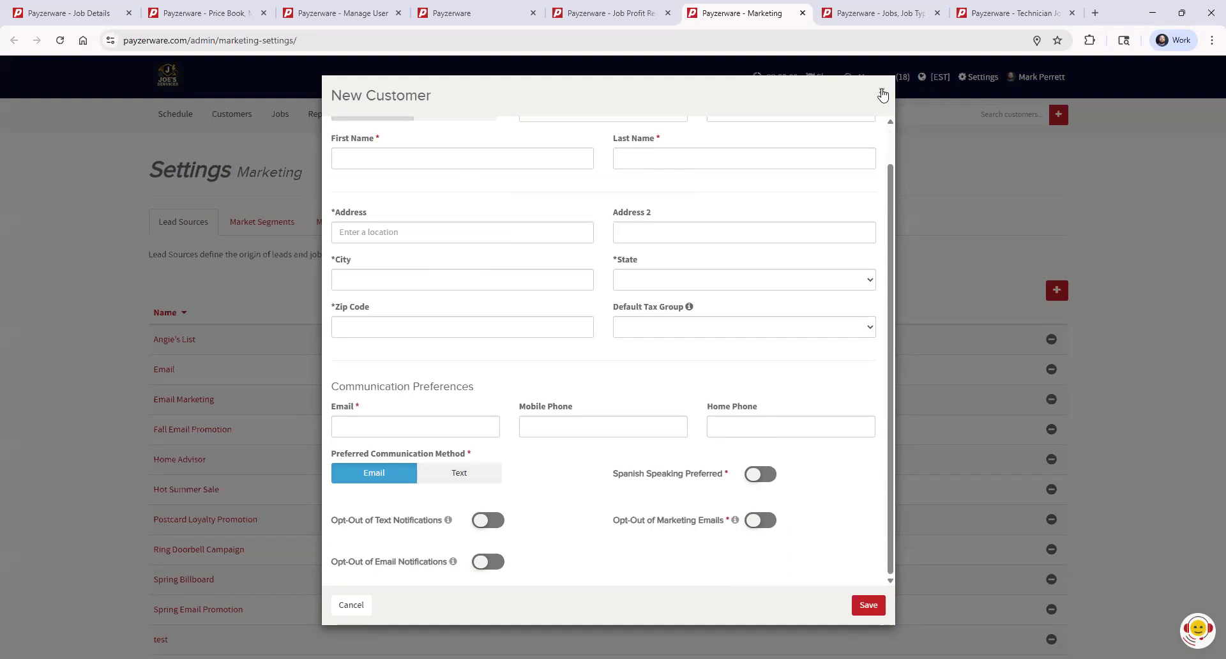
pyautogui.click(883, 94)
# - Search for the customer by first name, open their record, and view the available referral source options
pyautogui.click(924, 111)
pyautogui.write('justin')
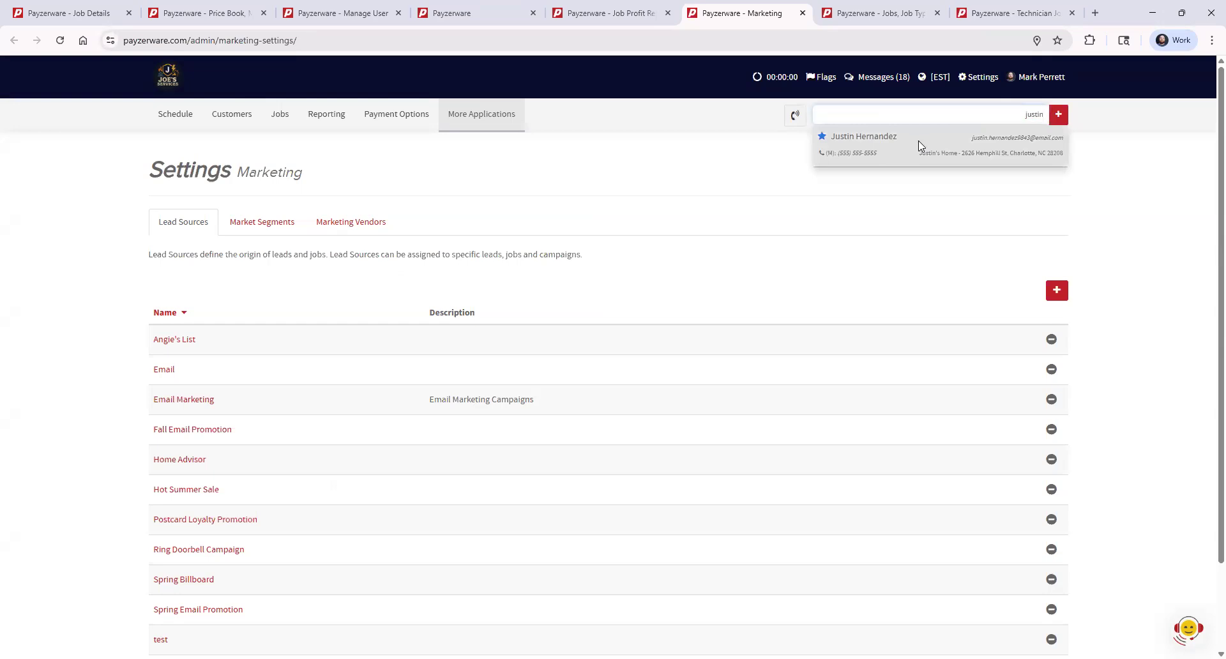
pyautogui.click(920, 139)
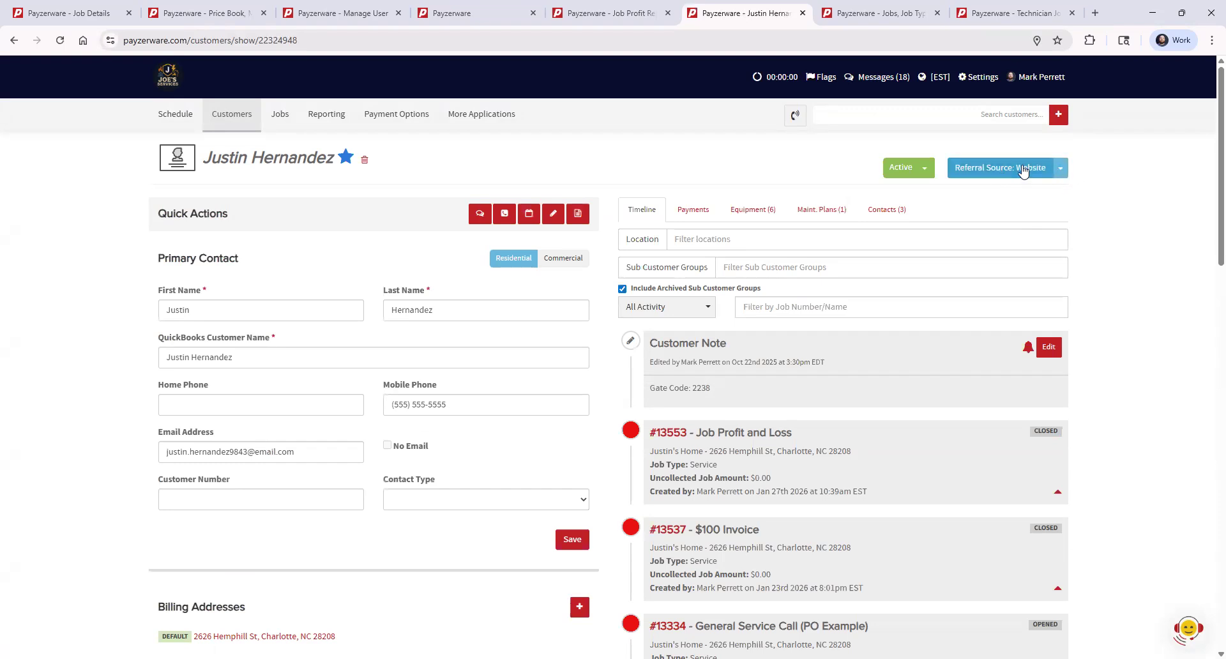
pyautogui.click(1060, 168)
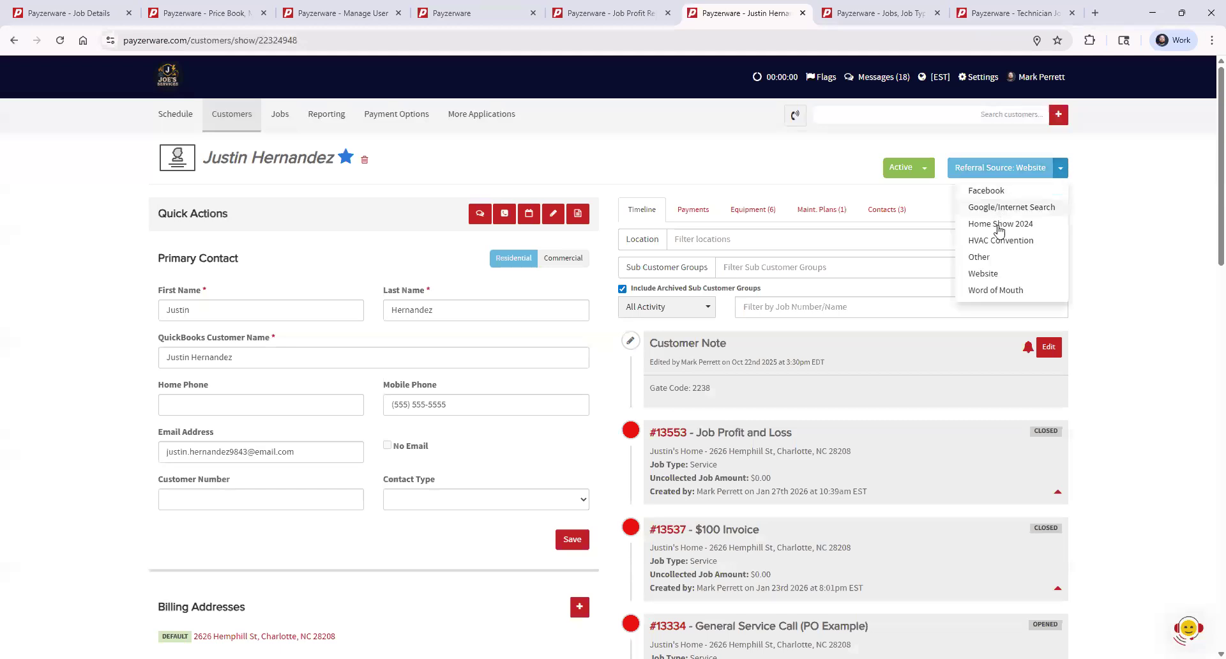
pyautogui.click(1095, 202)
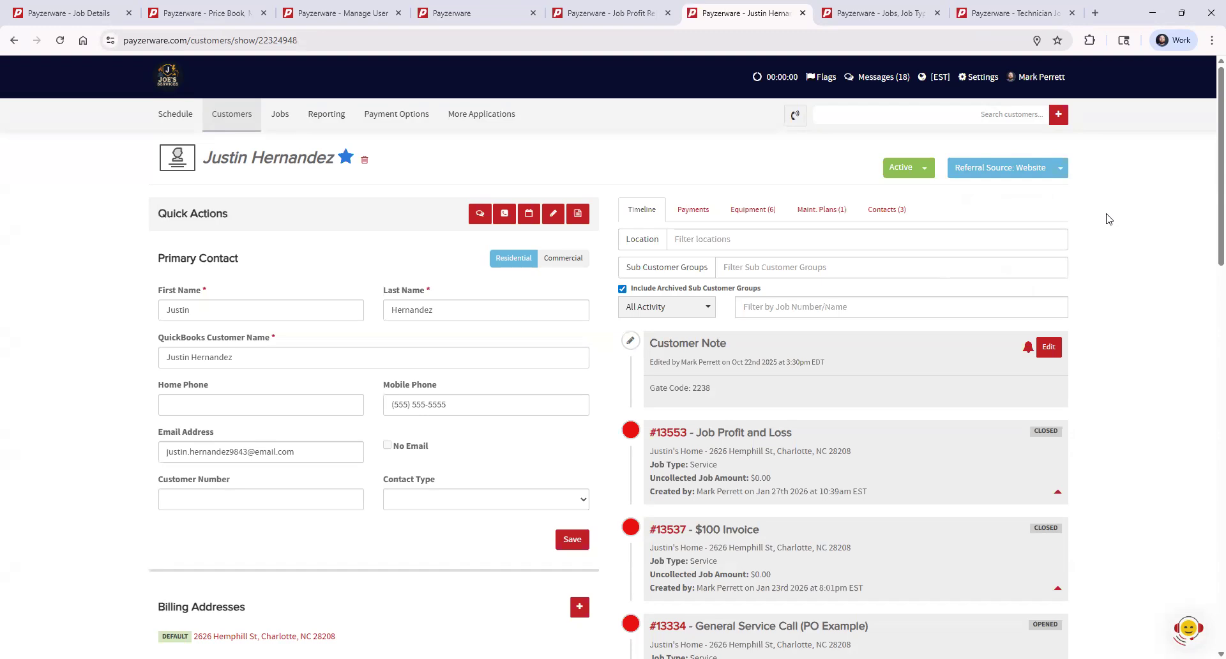
pyautogui.scroll(-9, 1108, 230)
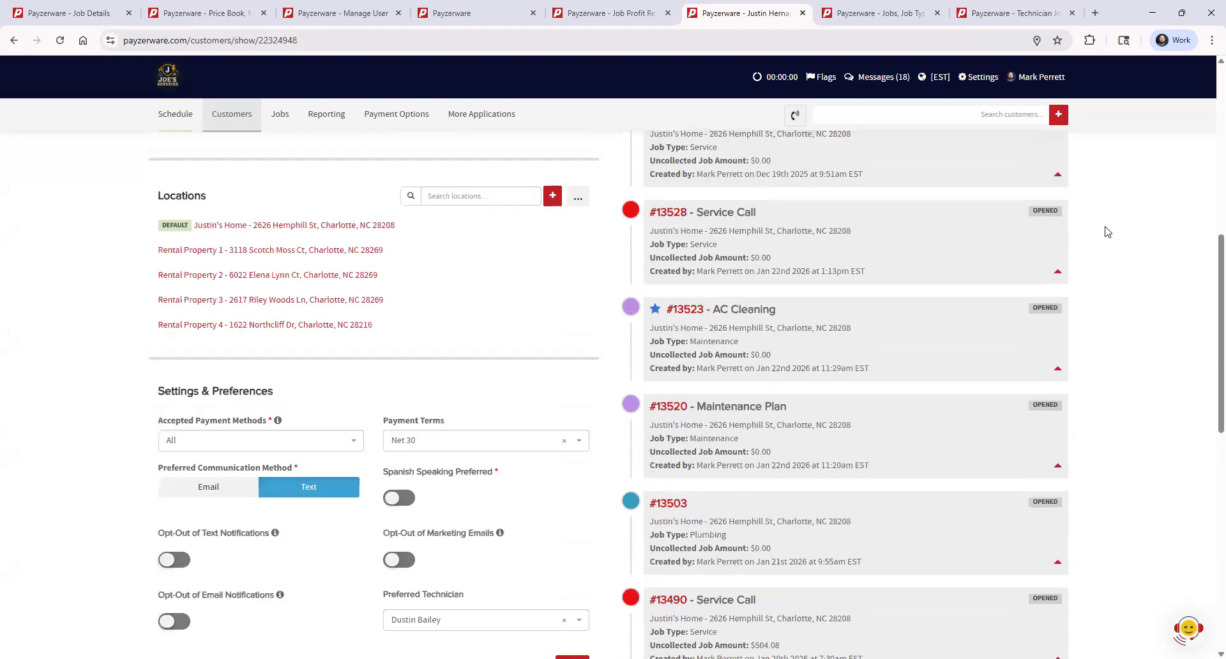
pyautogui.scroll(10, 1109, 231)
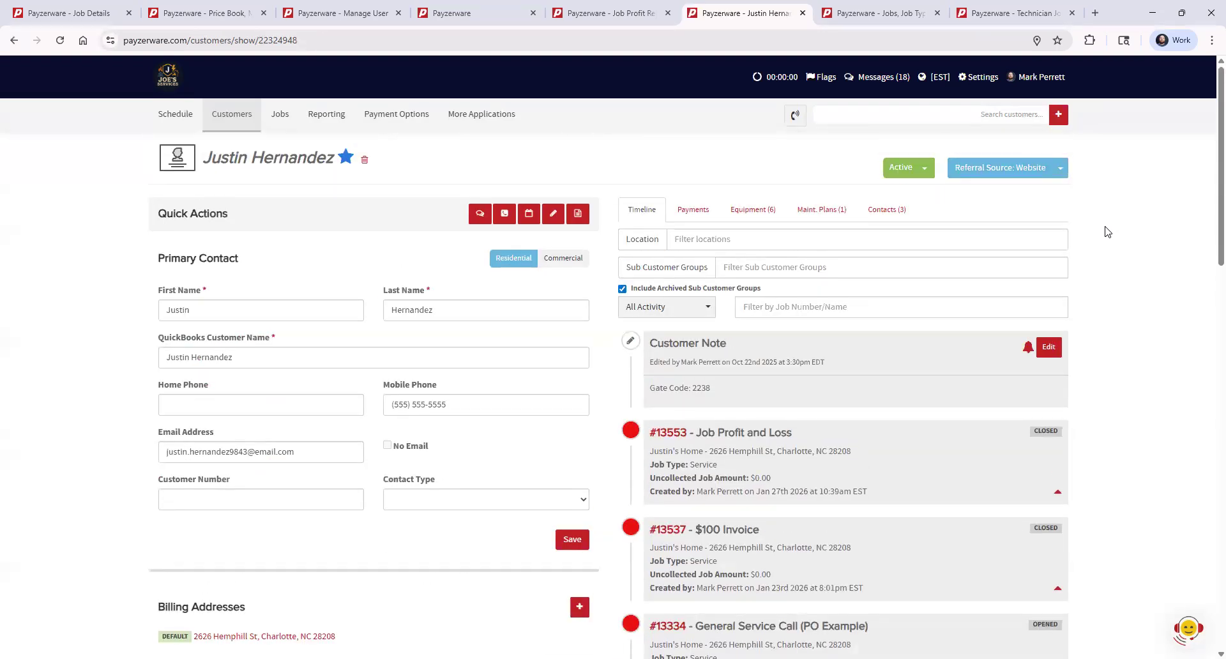
# - Open the schedule in a separate browser tab, show the lead details of the Job Profit and Loss appointment, and close it
pyautogui.middleClick(171, 115)
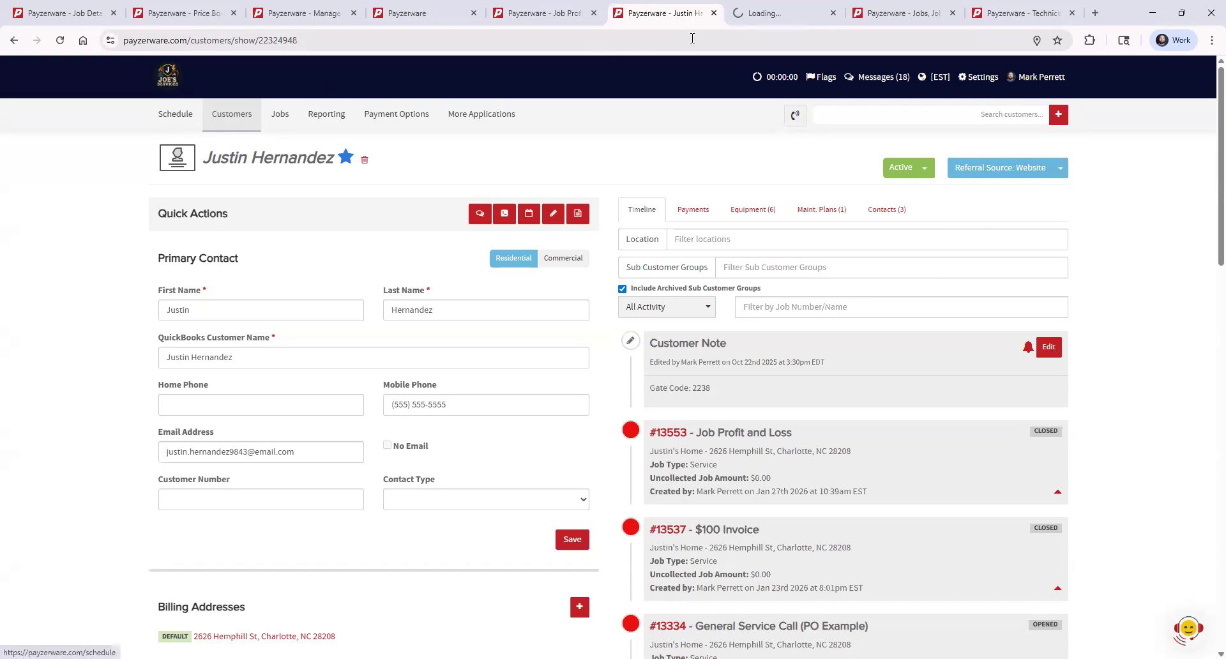
pyautogui.click(768, 23)
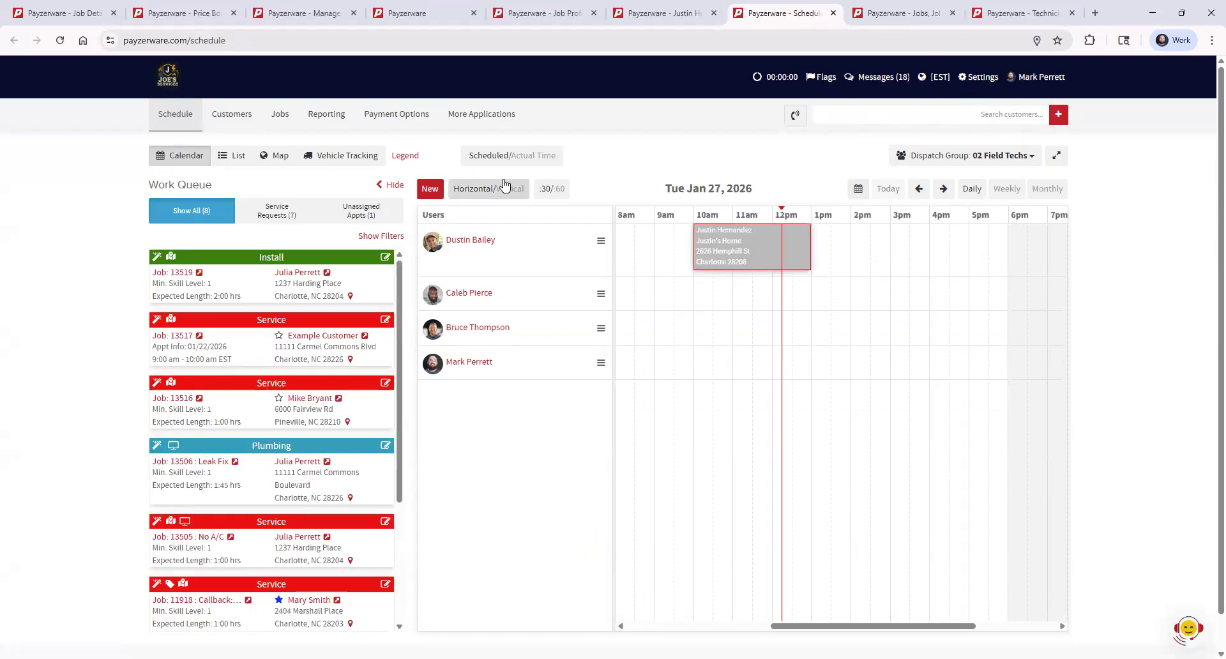
pyautogui.click(737, 247)
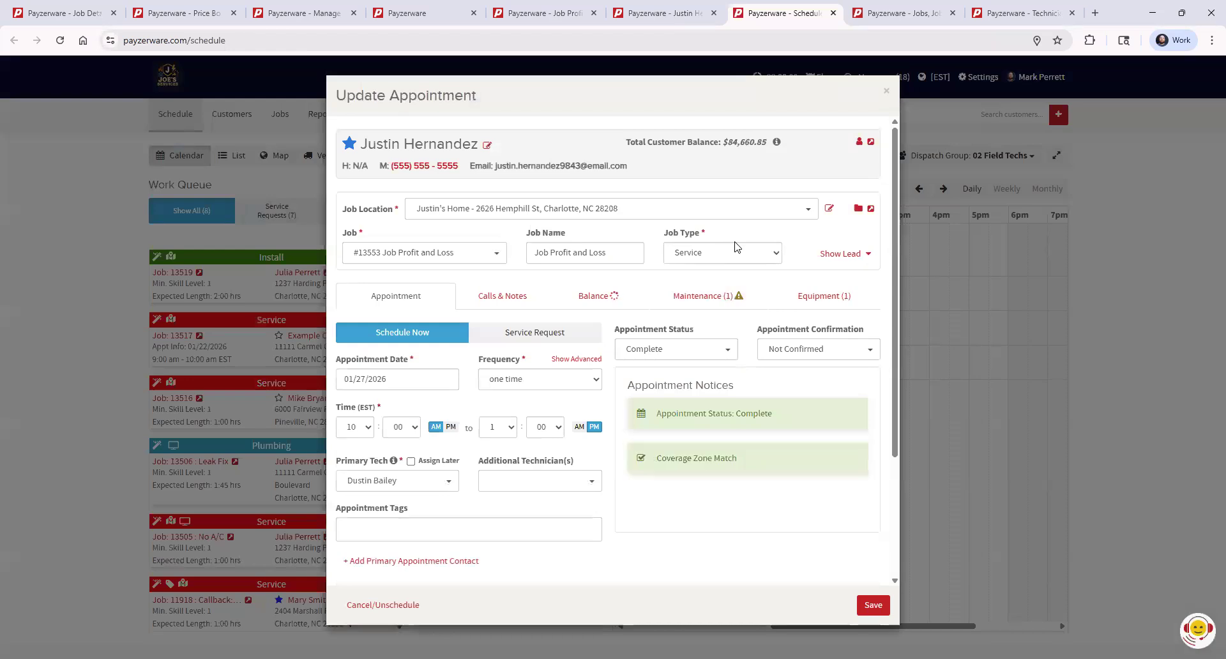
pyautogui.click(841, 254)
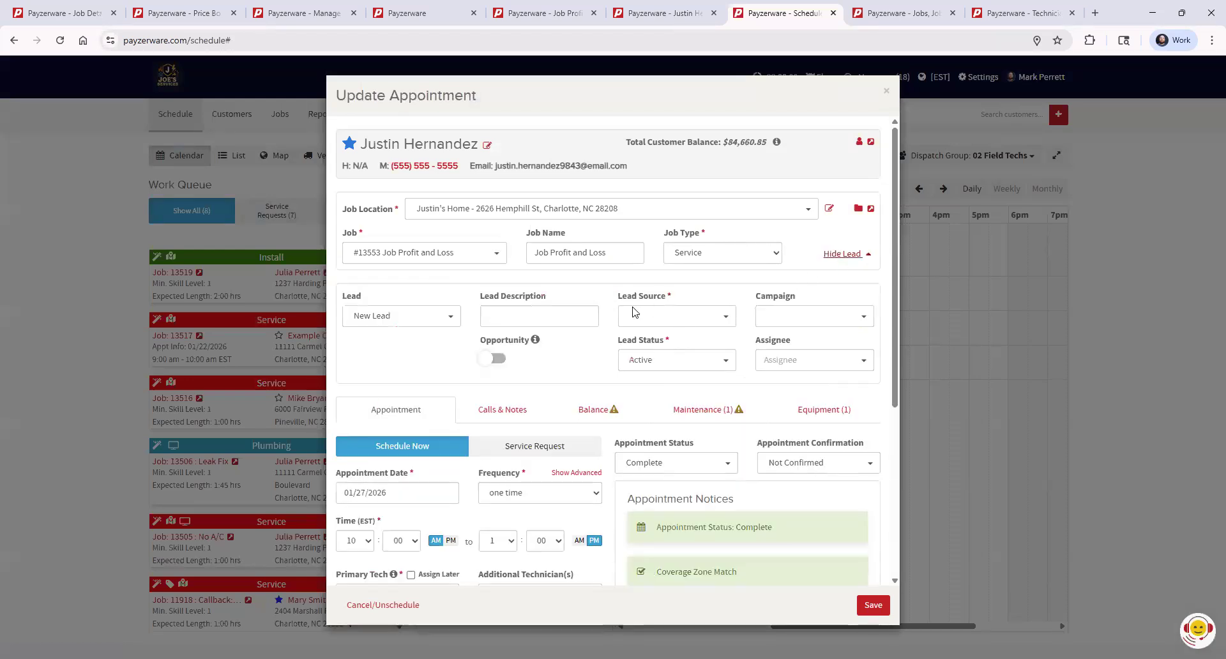
pyautogui.click(886, 94)
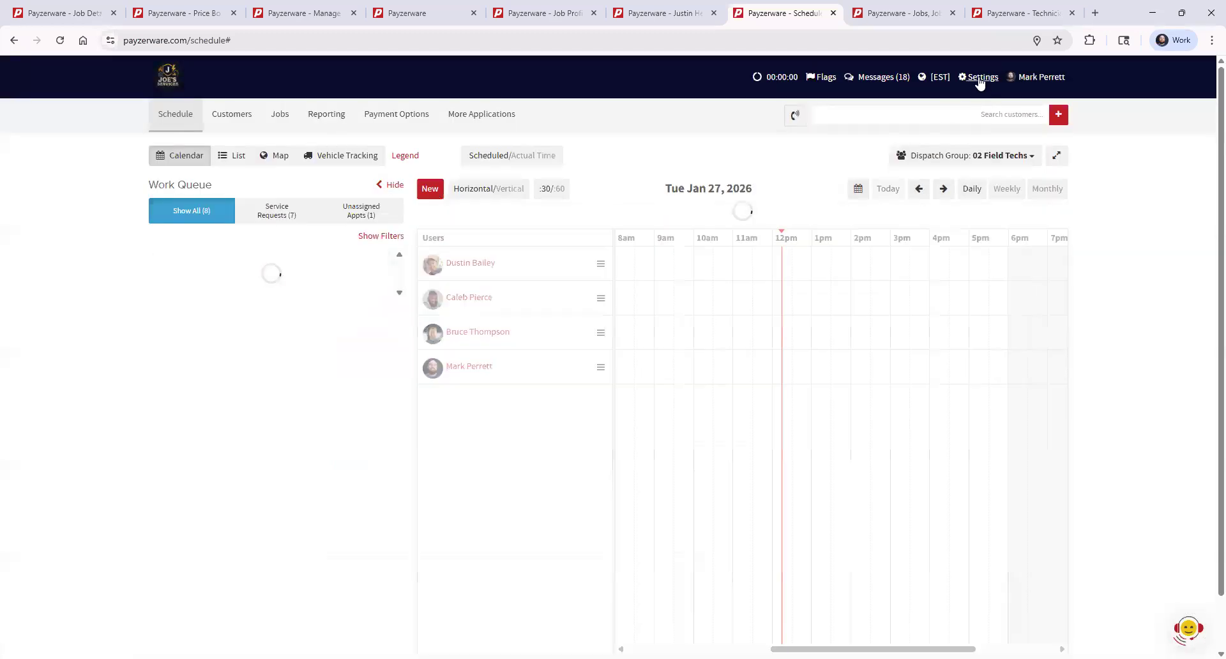
pyautogui.click(978, 79)
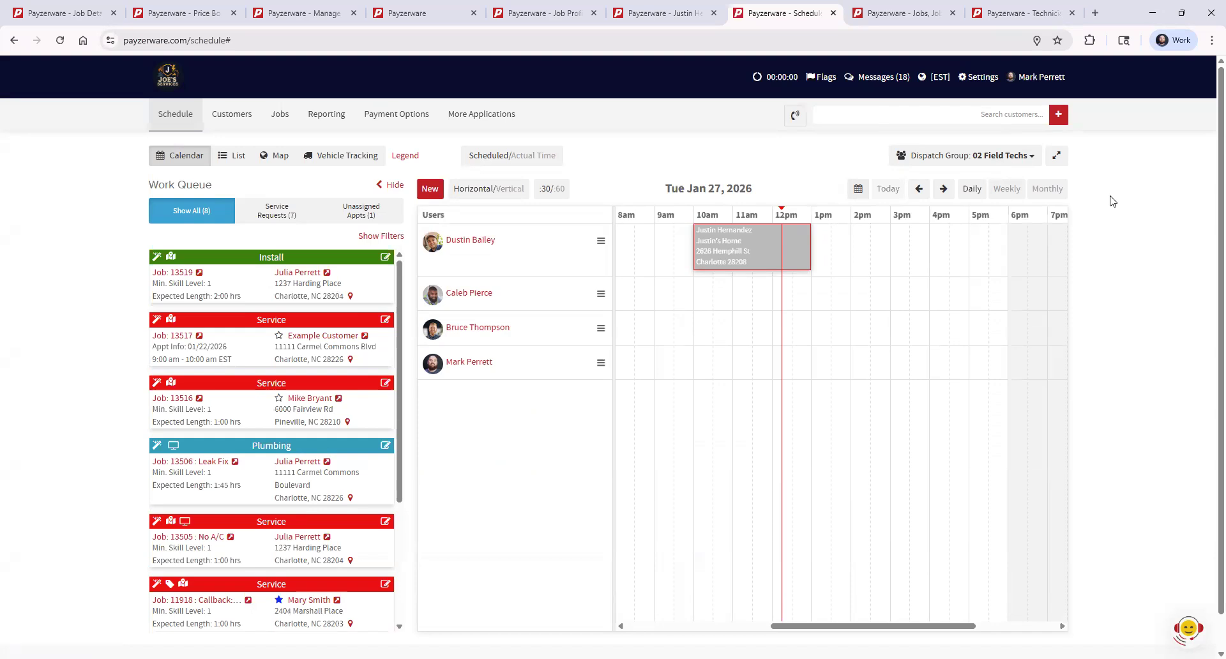
# - Reopen the appointment, view the Lead Source options in its lead details, and return to the Job Profit Report
pyautogui.click(731, 241)
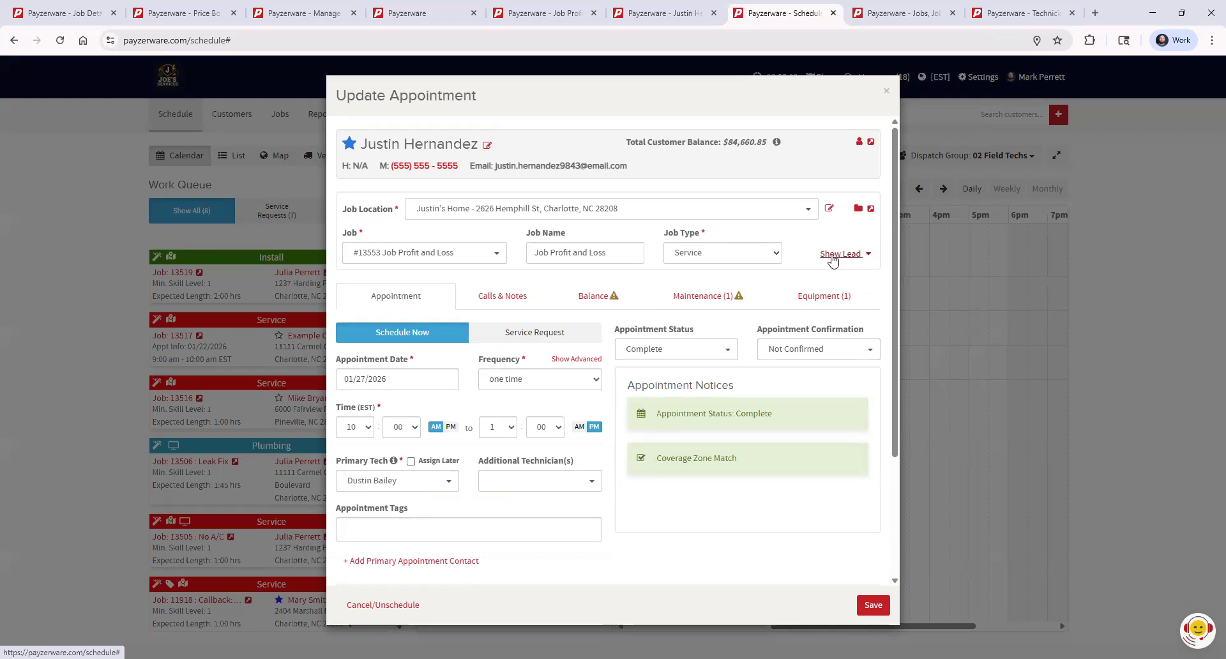
pyautogui.click(854, 256)
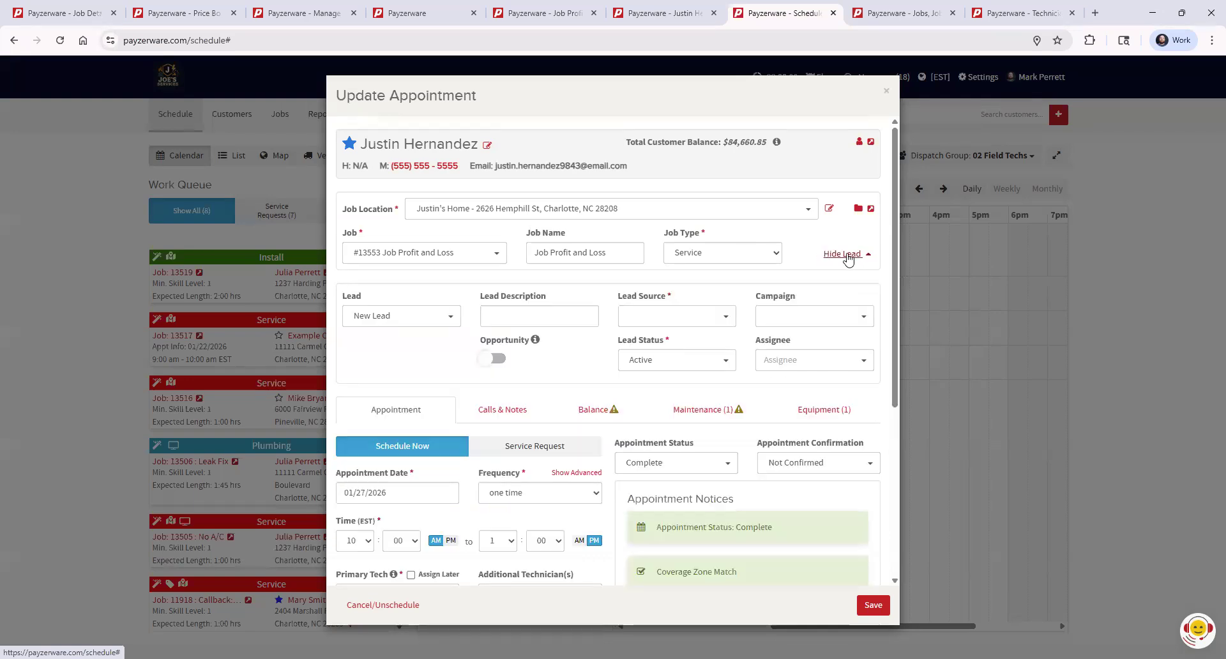
pyautogui.click(663, 316)
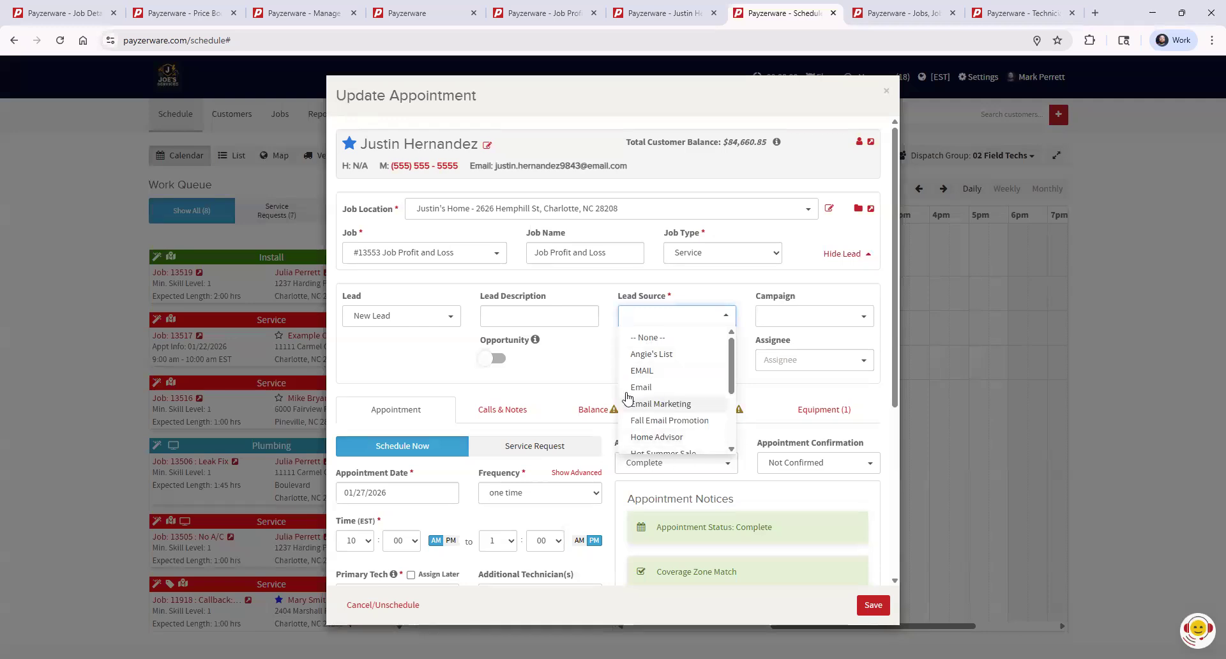
pyautogui.click(578, 362)
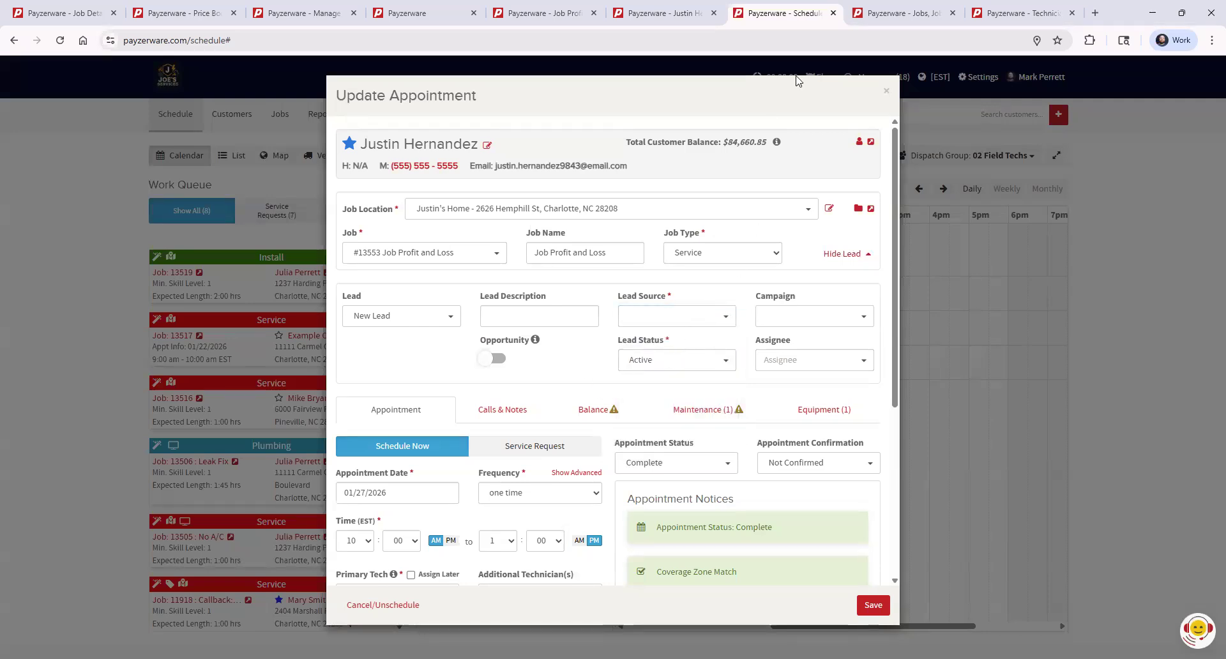
pyautogui.click(645, 13)
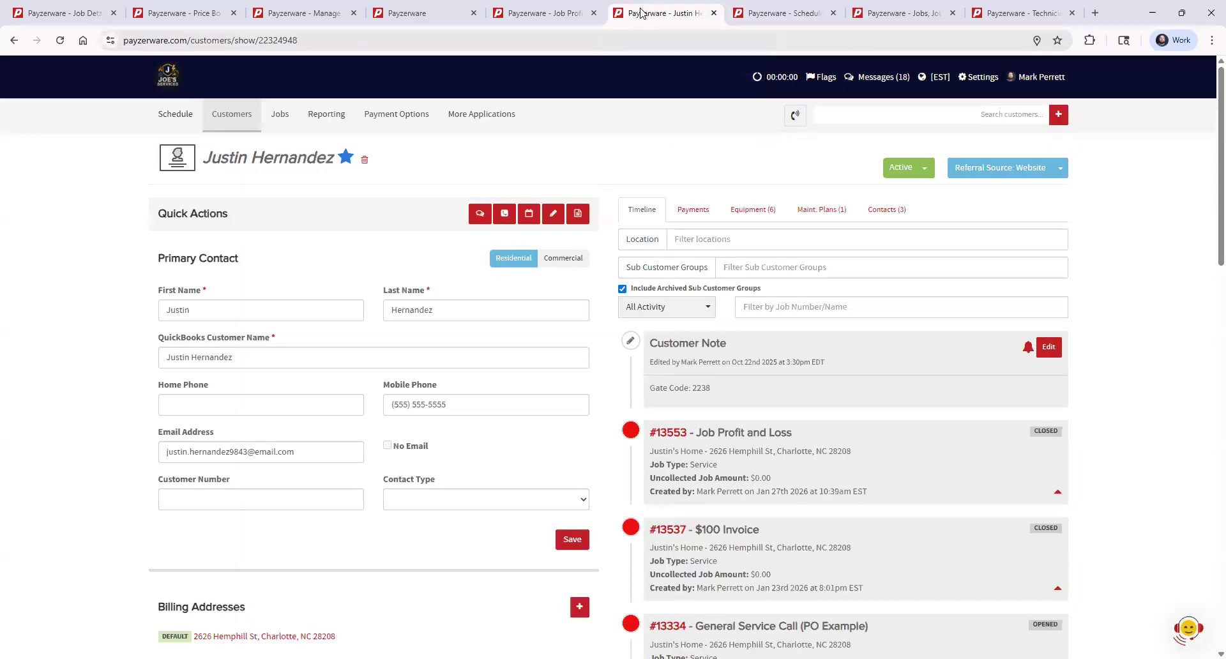
pyautogui.click(512, 17)
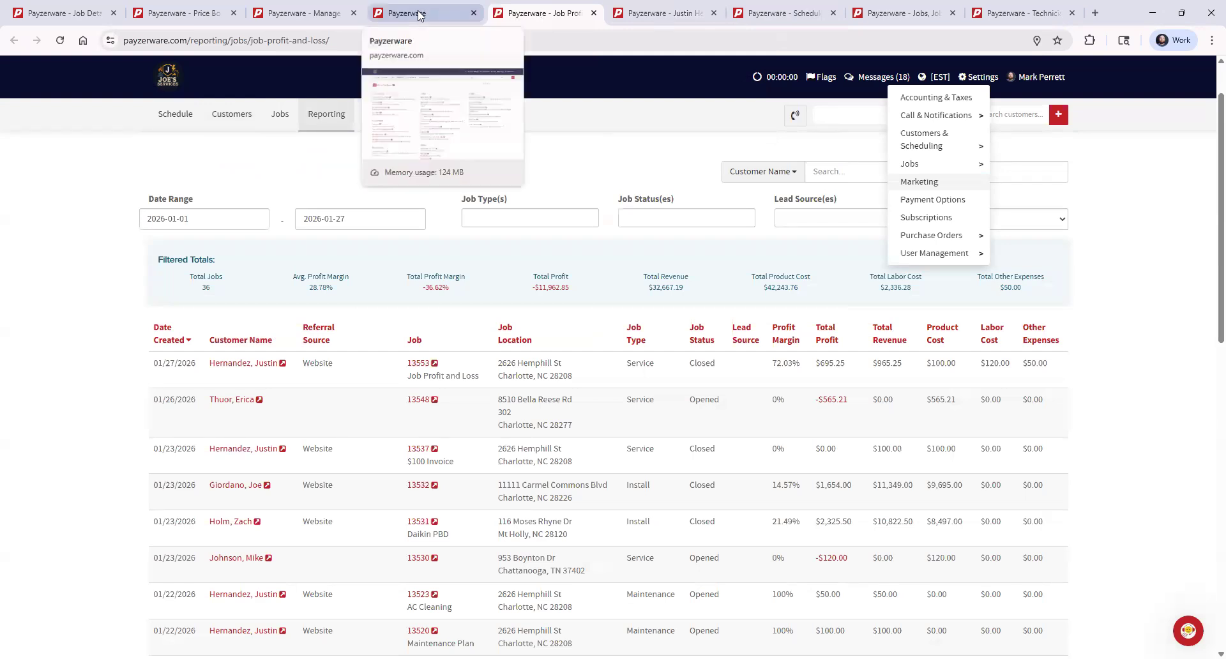
# - View the Lead Source filter options in the Job Profit Report and the available Settings categories, leaving the report unfiltered
pyautogui.click(1129, 222)
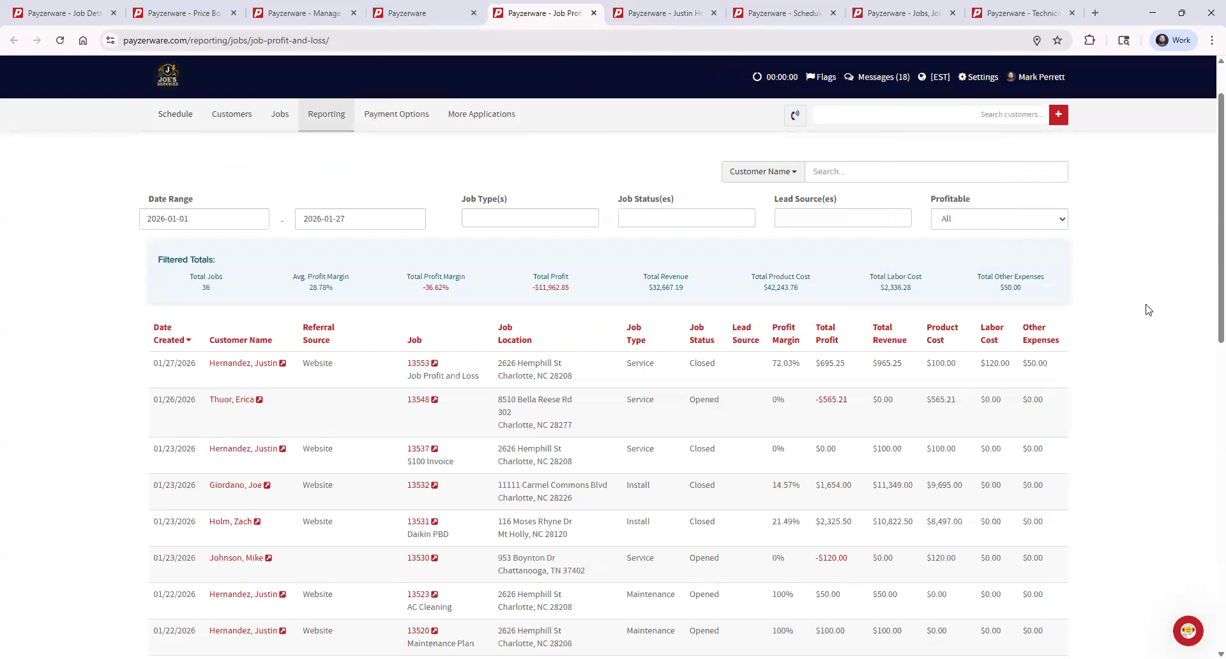
pyautogui.scroll(1, 1132, 344)
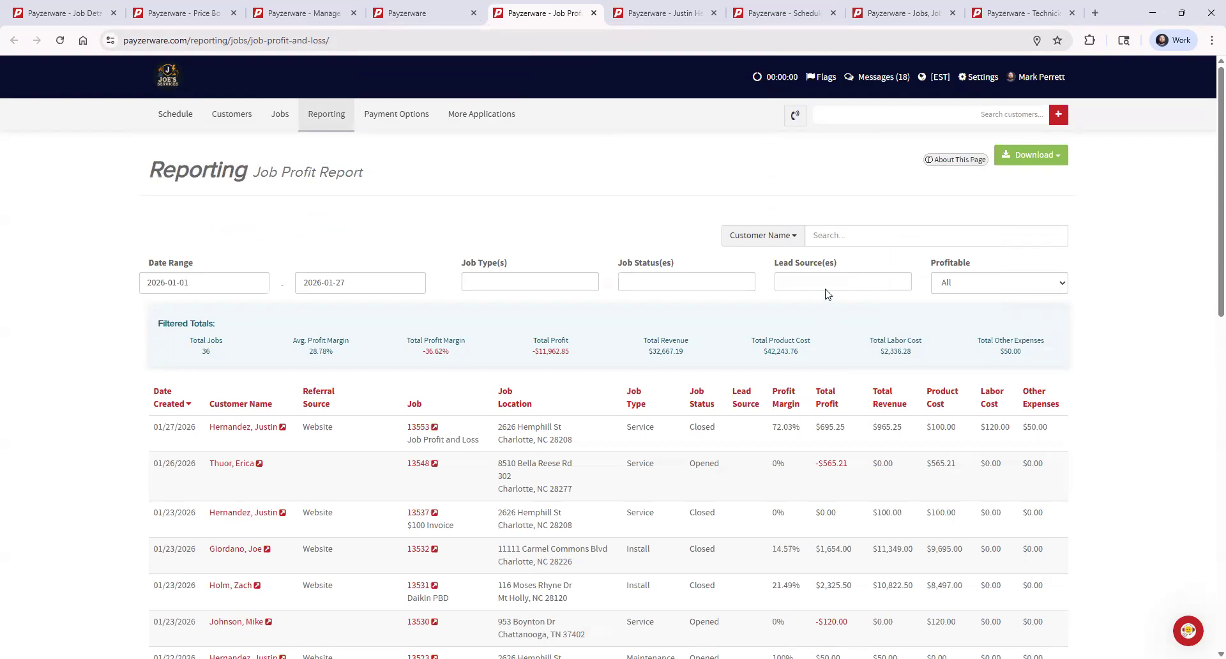
pyautogui.click(789, 282)
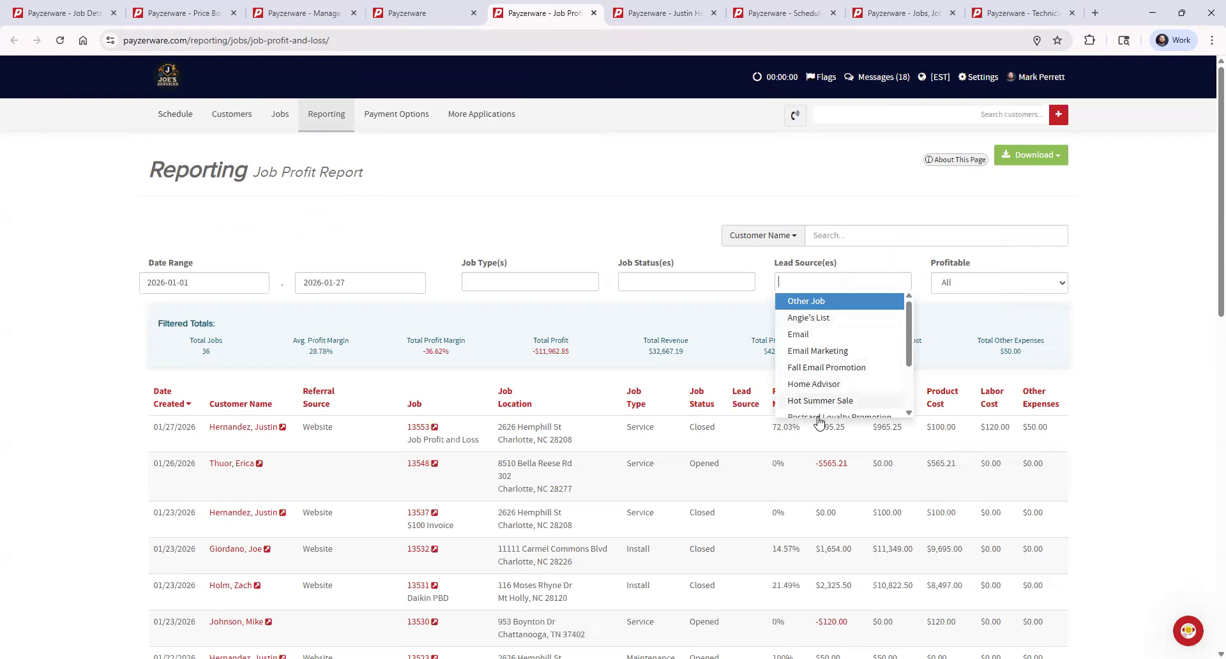
pyautogui.click(1129, 330)
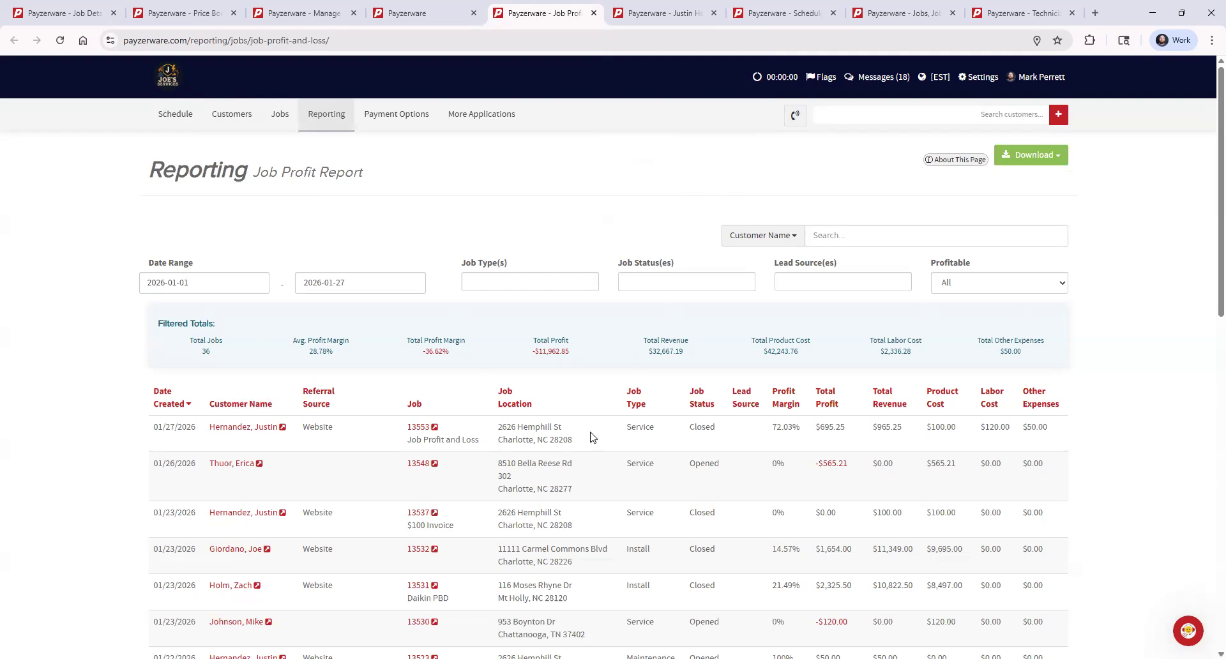
pyautogui.click(978, 78)
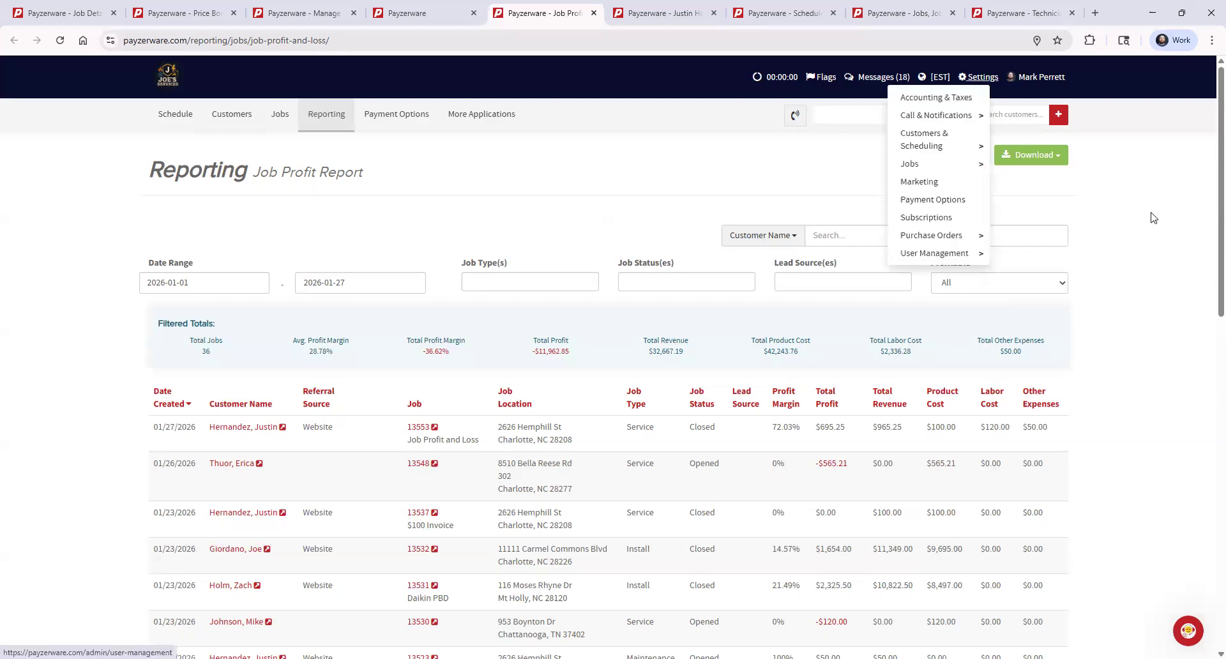
pyautogui.click(1129, 198)
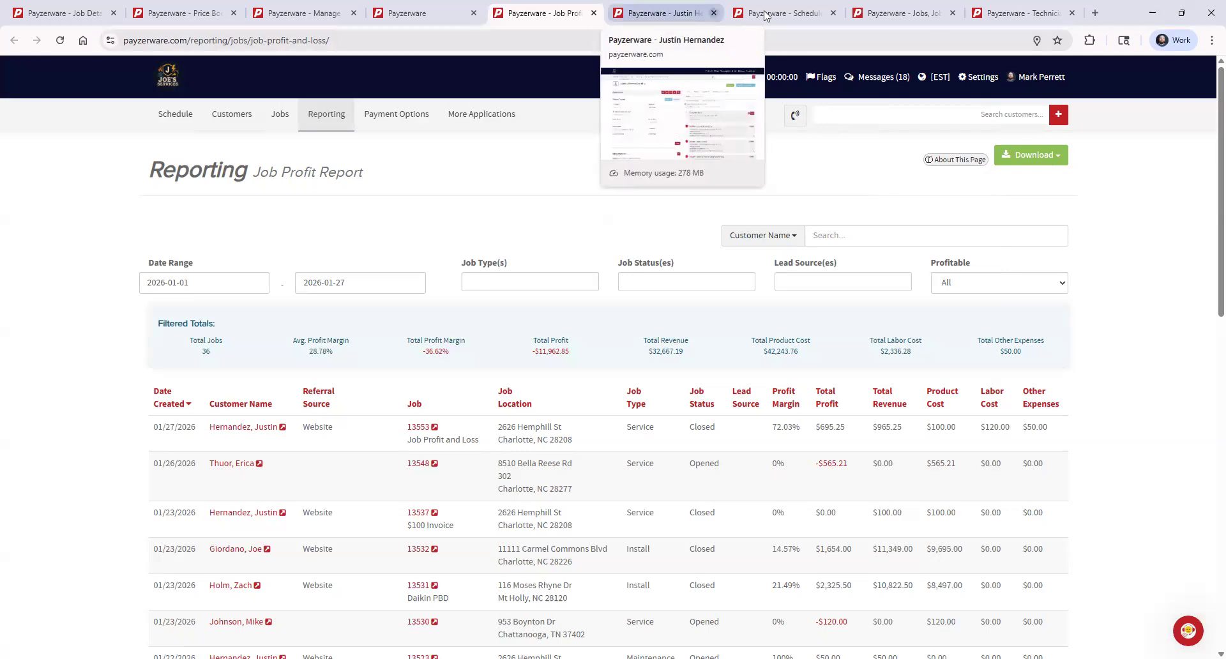
# - Go to the Job Types settings, open the Service job type, and view the explanation of its technician allocation percentages
pyautogui.click(879, 11)
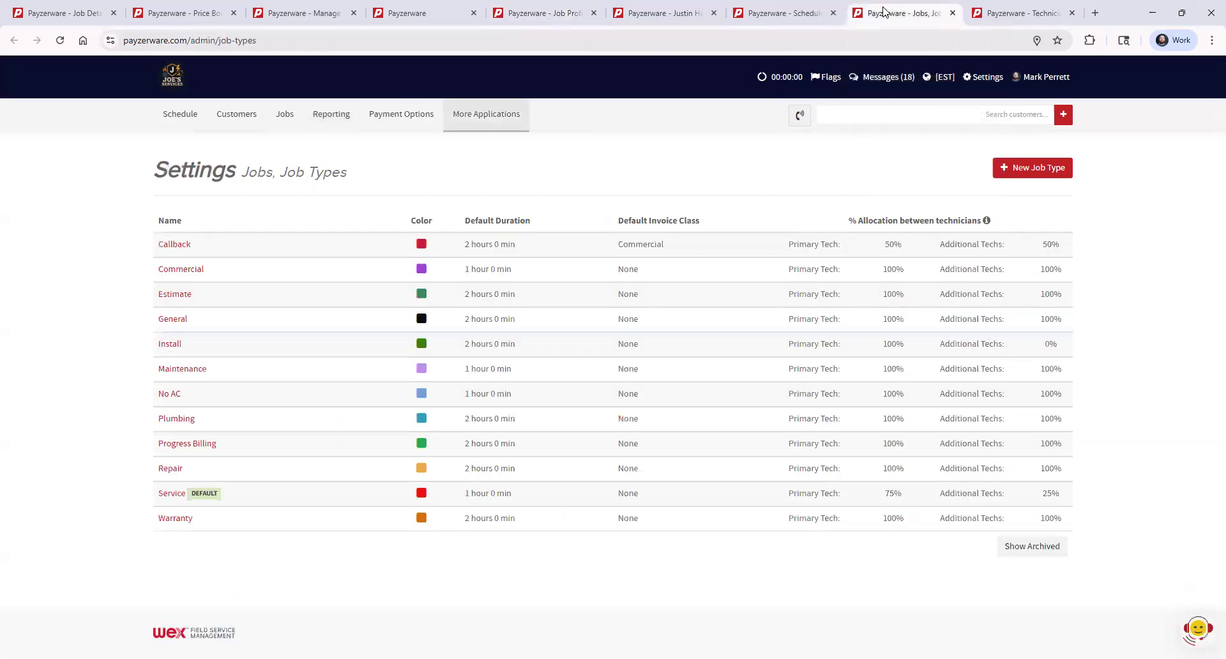
pyautogui.click(982, 79)
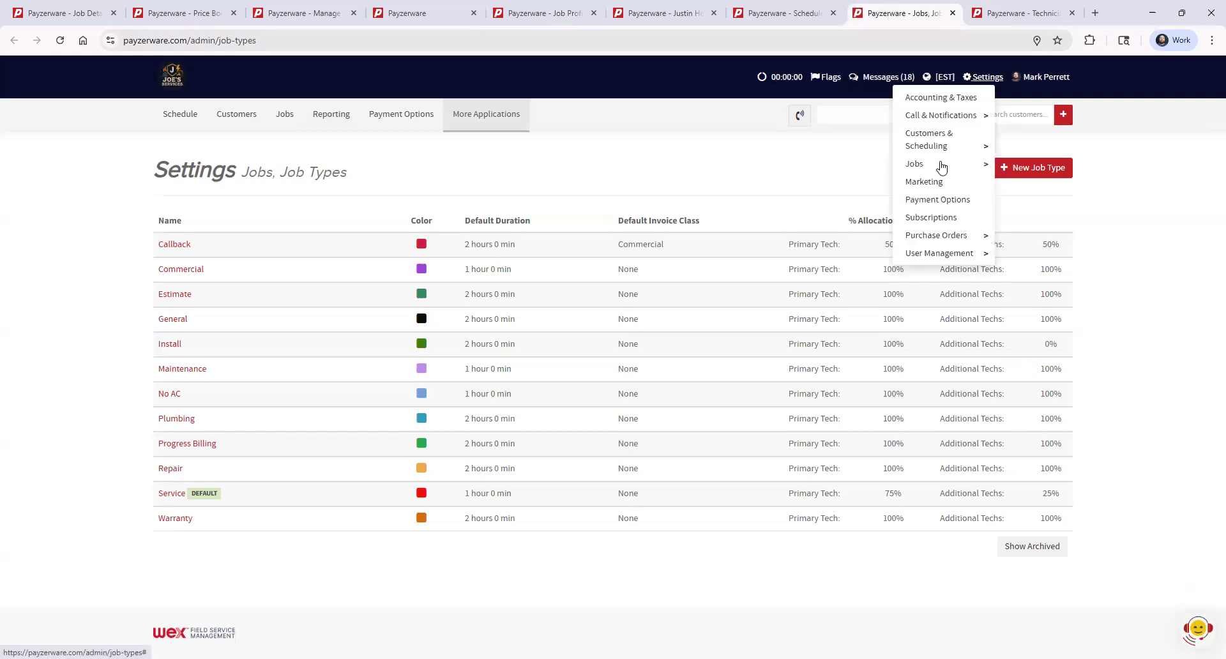
pyautogui.moveTo(908, 168)
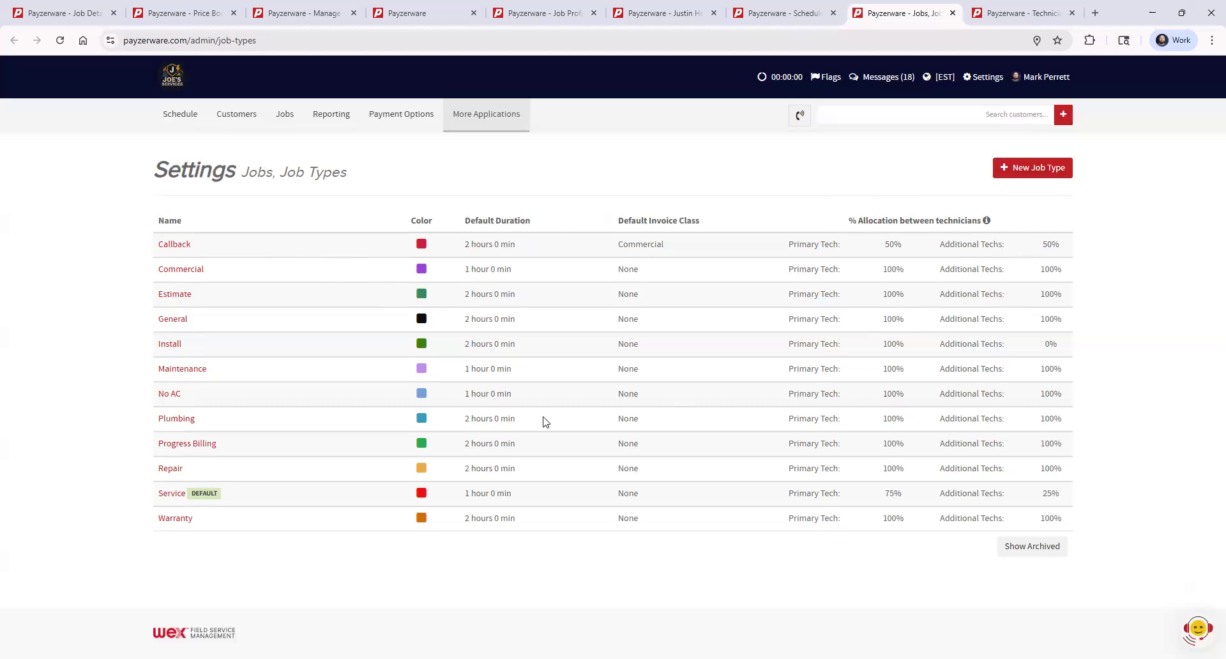
pyautogui.click(171, 494)
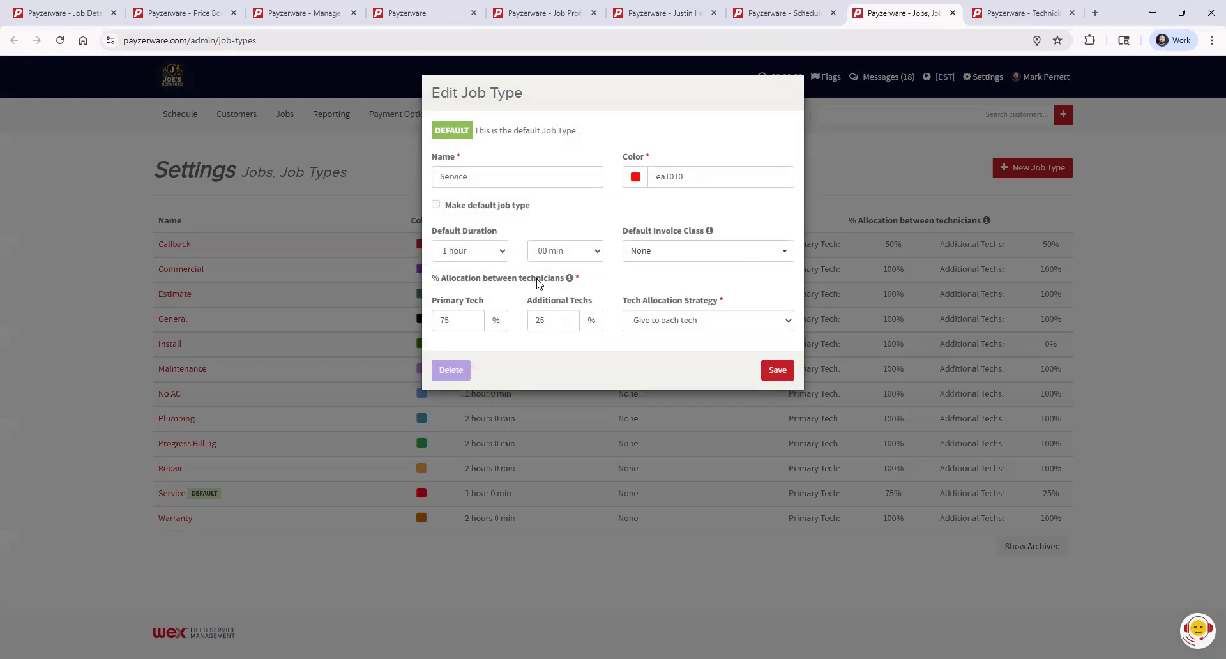
# - Set the Service job type's allocation to 10% for the primary tech and 5% for additional techs
pyautogui.moveTo(569, 281)
pyautogui.moveTo(451, 320); pyautogui.dragTo(436, 321)
pyautogui.write('10')
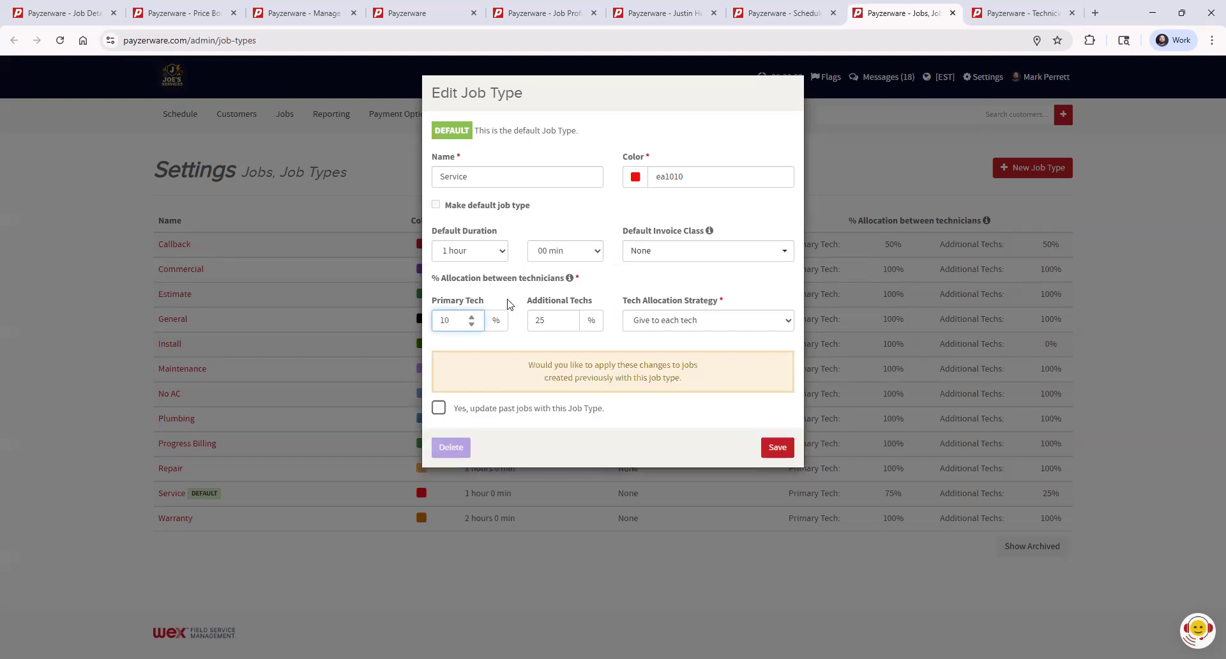
pyautogui.click(720, 301)
pyautogui.moveTo(550, 320); pyautogui.dragTo(536, 320)
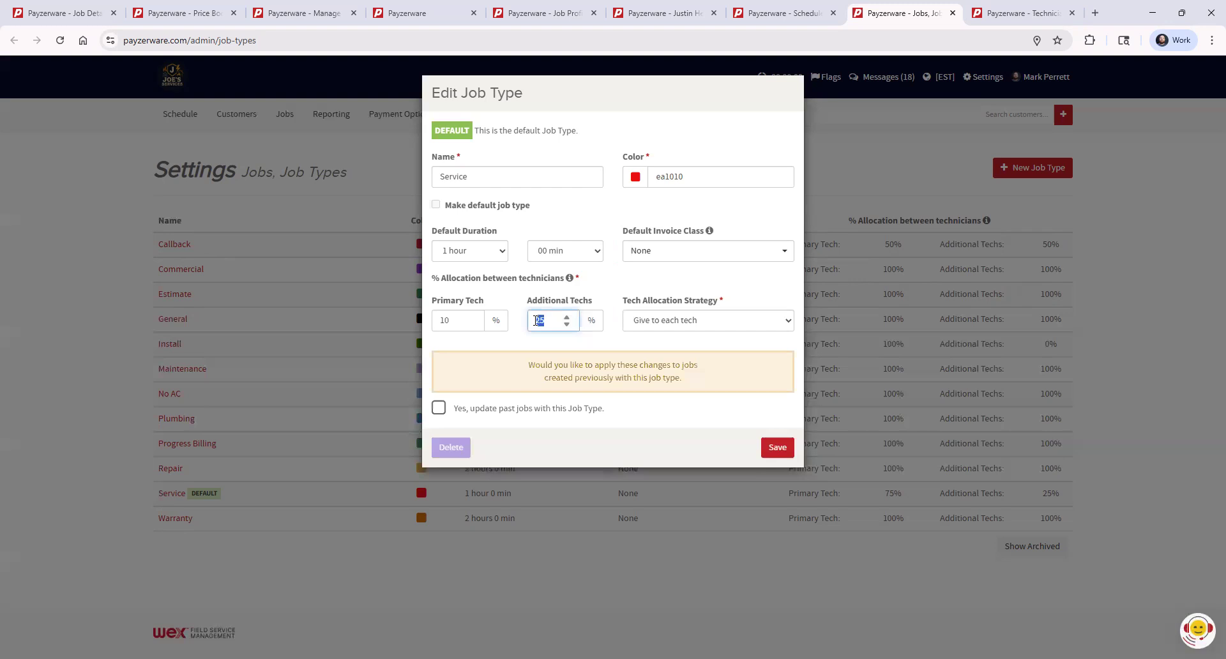
pyautogui.write('5')
pyautogui.click(616, 285)
# - Set both the primary tech and additional techs allocations of the Service job type to 100%
pyautogui.click(451, 325)
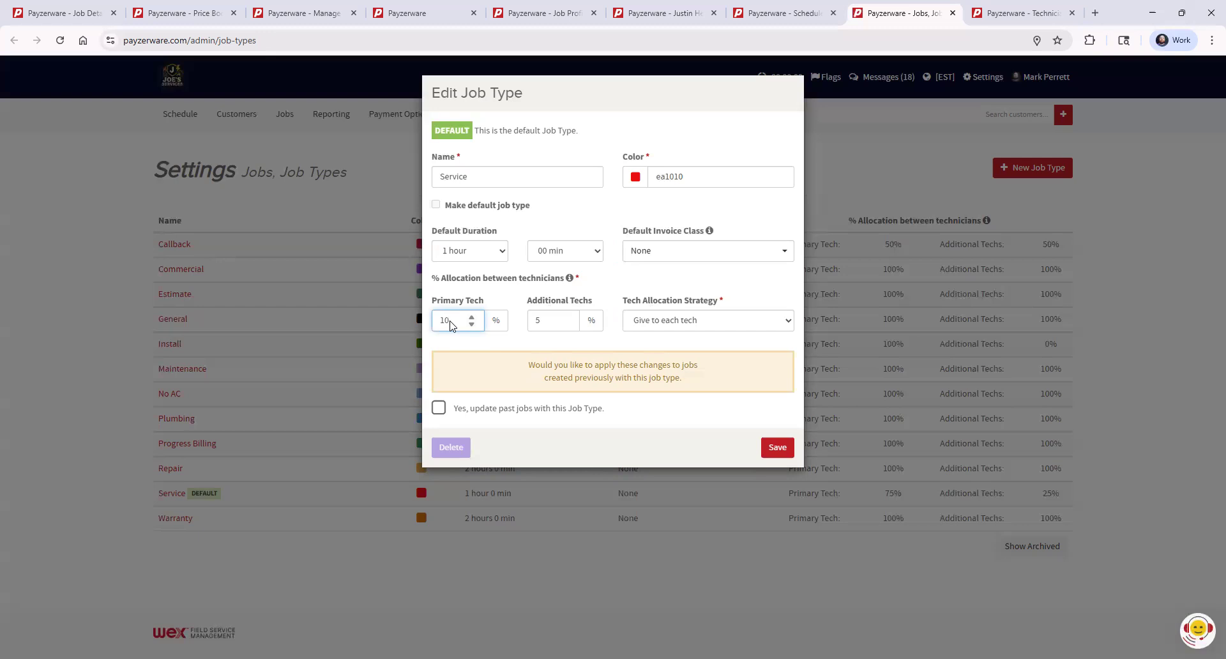
pyautogui.write('0')
pyautogui.doubleClick(535, 319)
pyautogui.write('100')
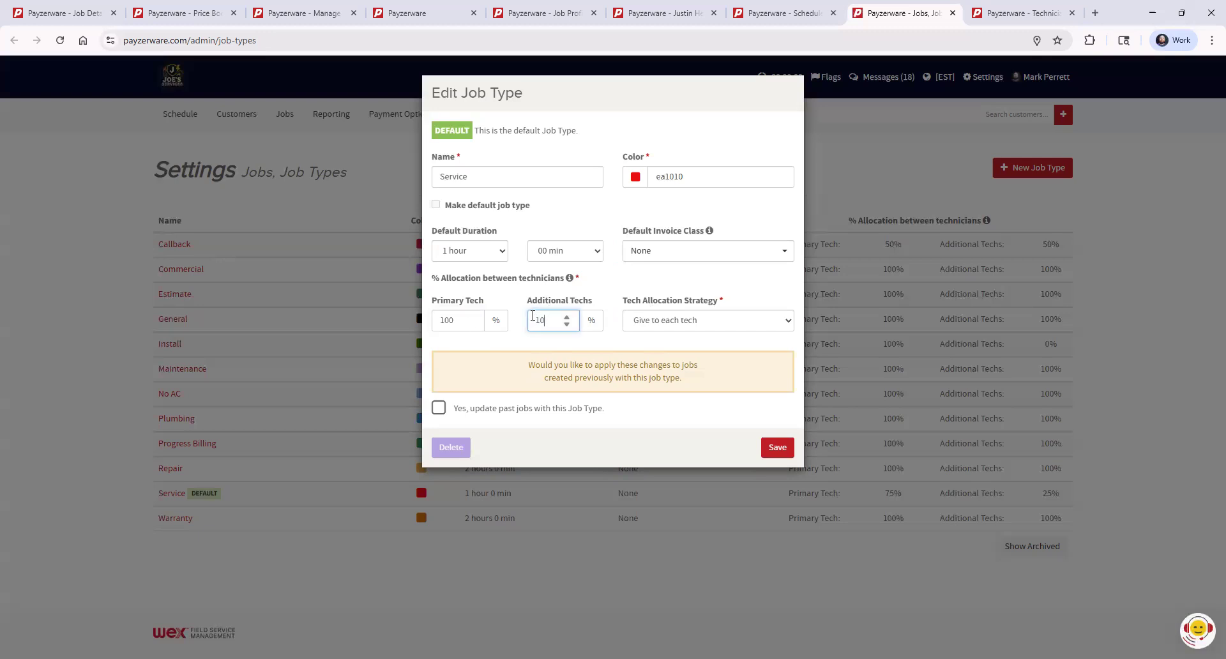
pyautogui.click(523, 342)
# - Set the allocation strategy to Split amongst techs, with 75% for the primary tech and 25% for additional techs
pyautogui.click(695, 325)
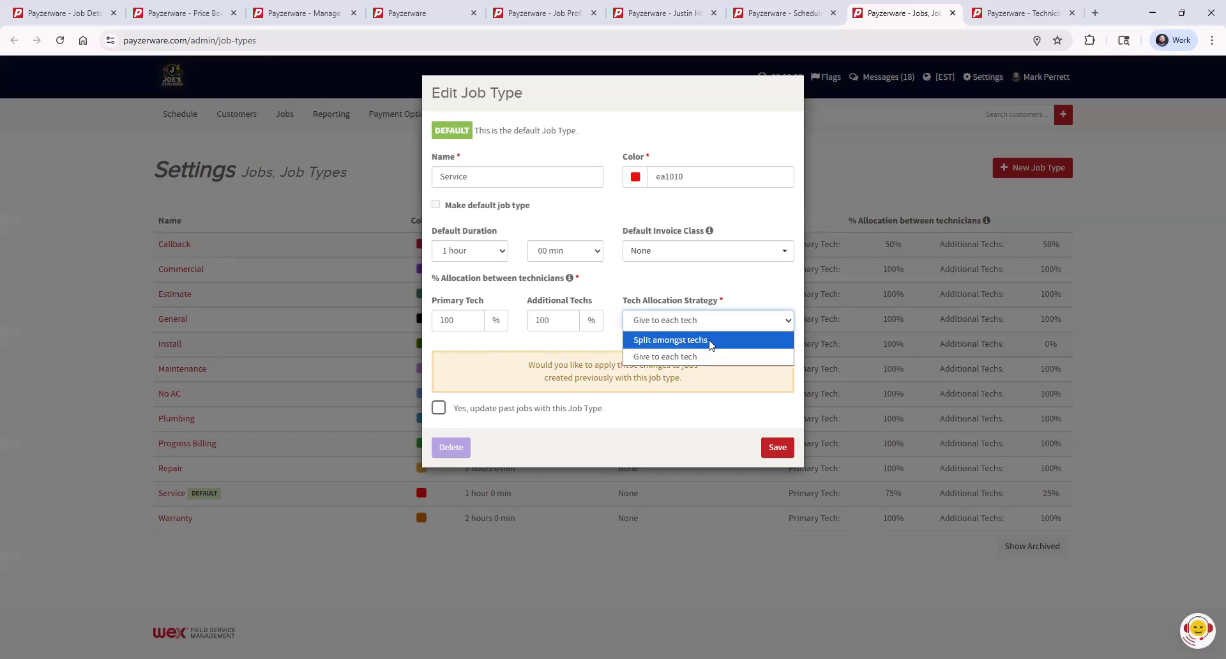
pyautogui.click(711, 343)
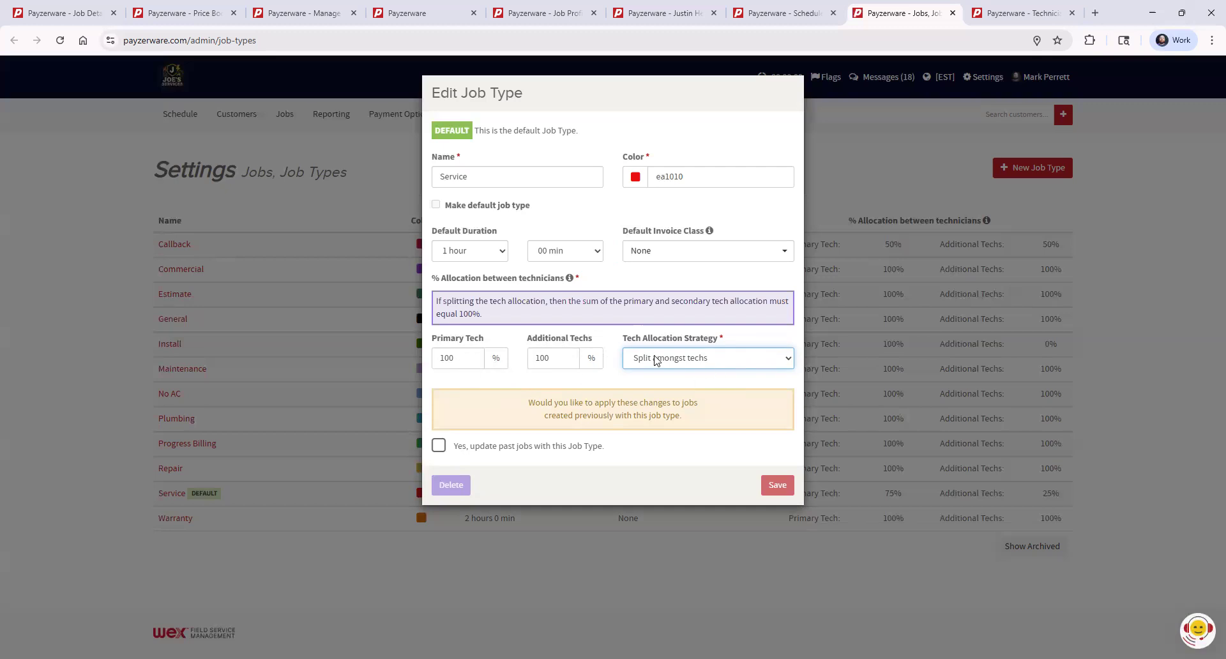
pyautogui.doubleClick(451, 358)
pyautogui.doubleClick(544, 358)
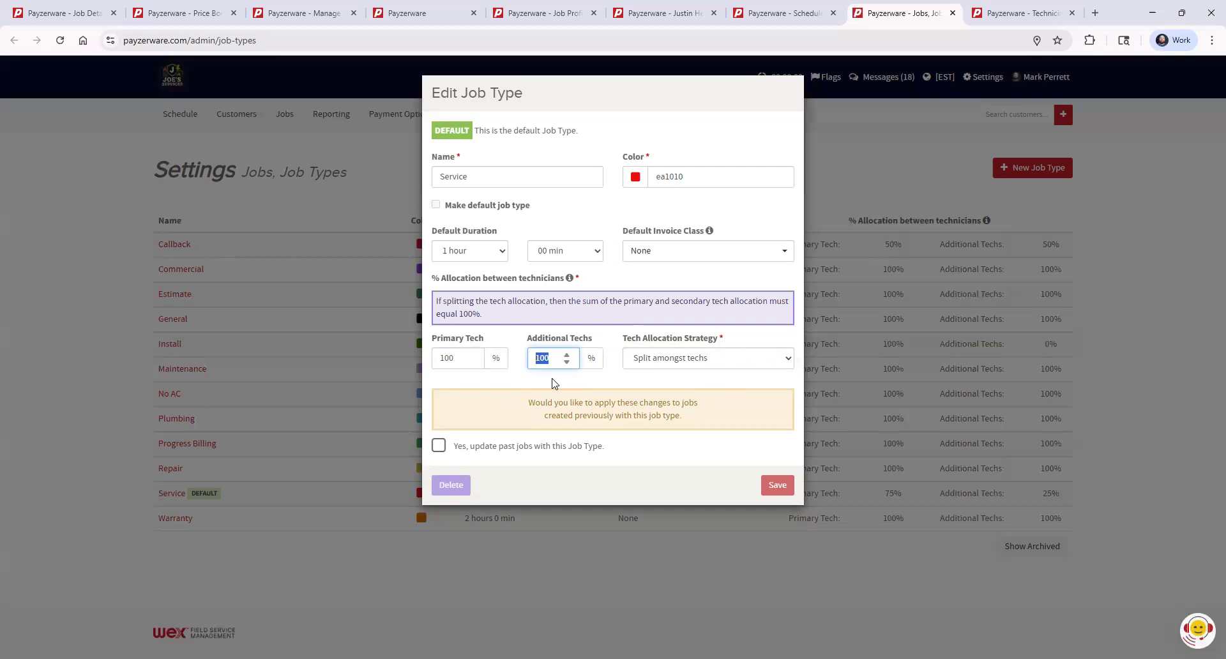
pyautogui.doubleClick(435, 358)
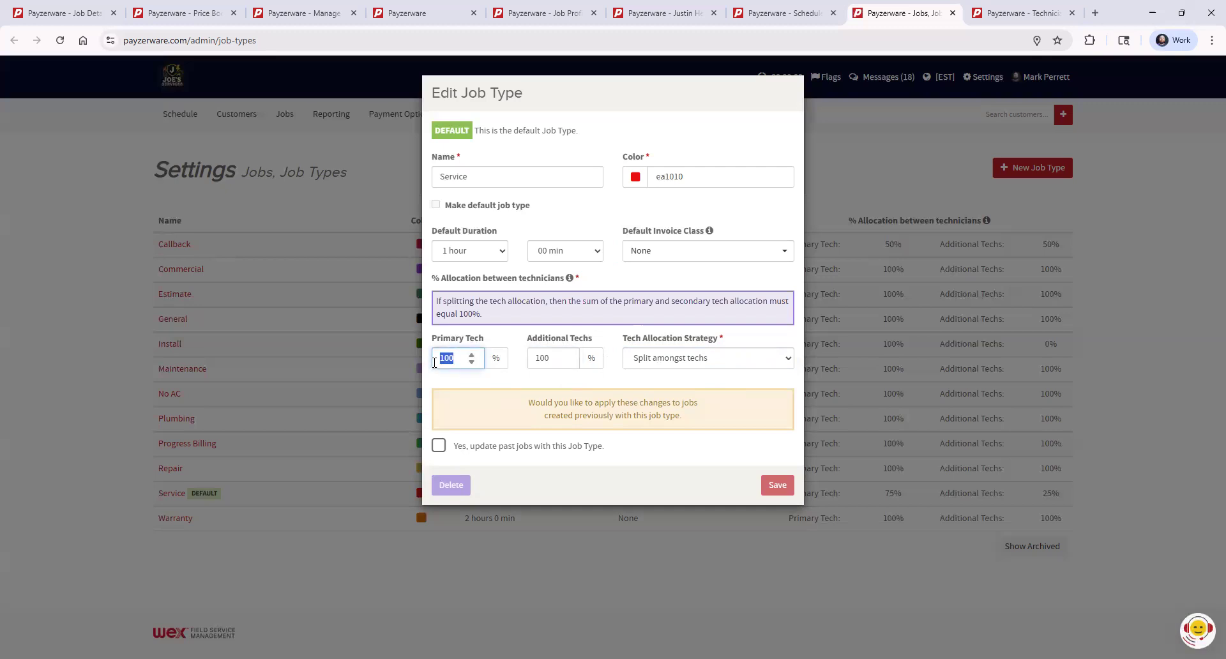
pyautogui.write('75')
pyautogui.doubleClick(528, 361)
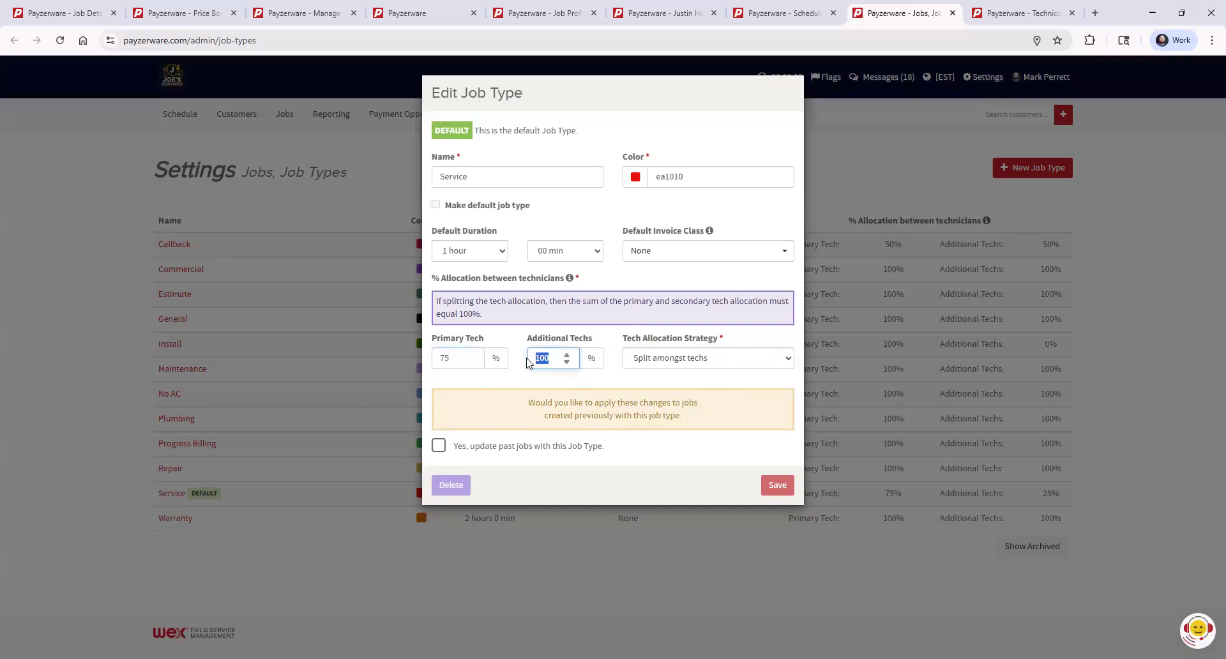
pyautogui.write('25')
pyautogui.click(610, 344)
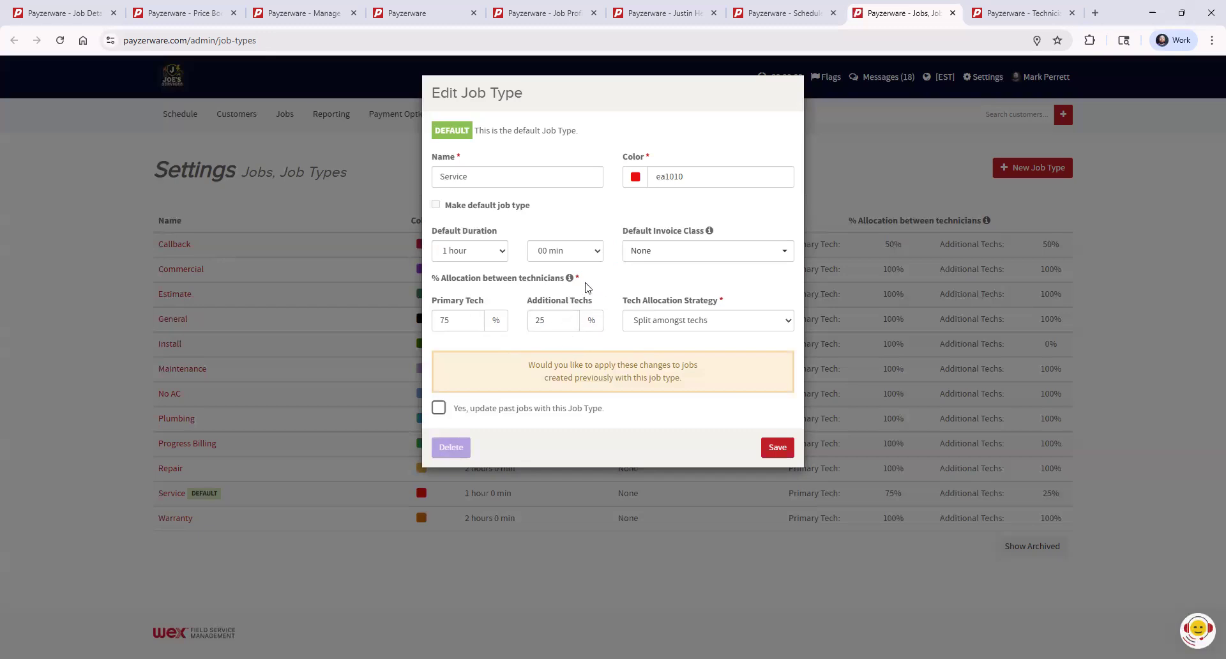
# - Change the allocation strategy to Give to each tech and set the primary and additional tech percentages to 100%
pyautogui.click(706, 325)
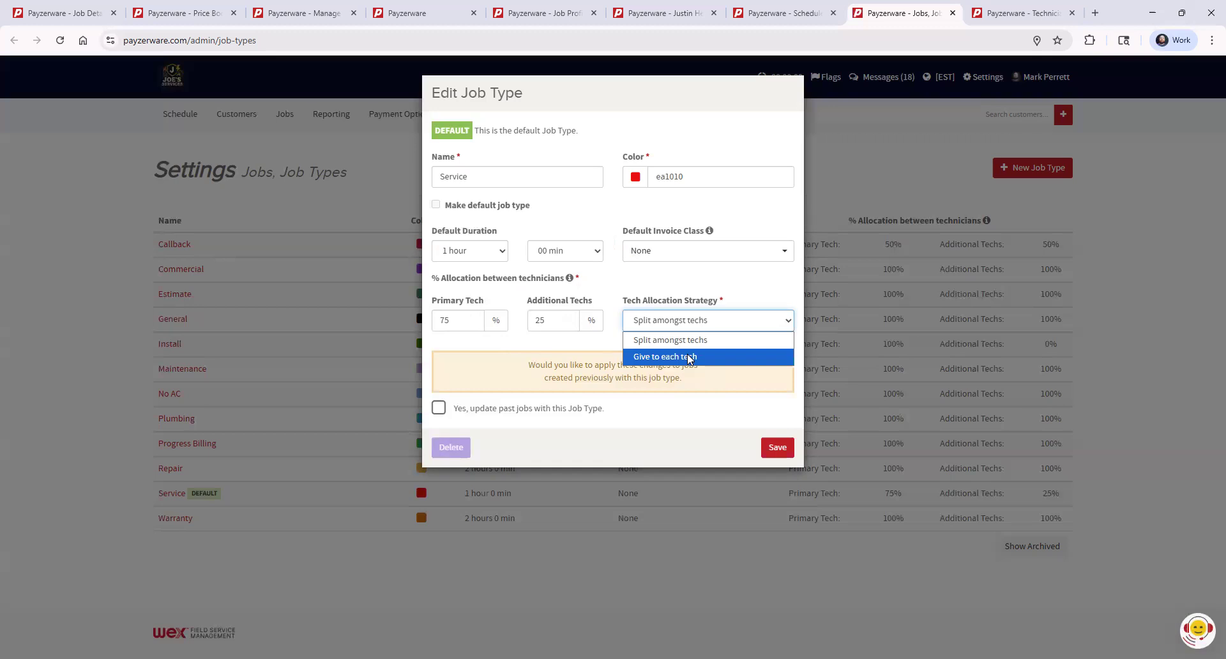
pyautogui.click(690, 358)
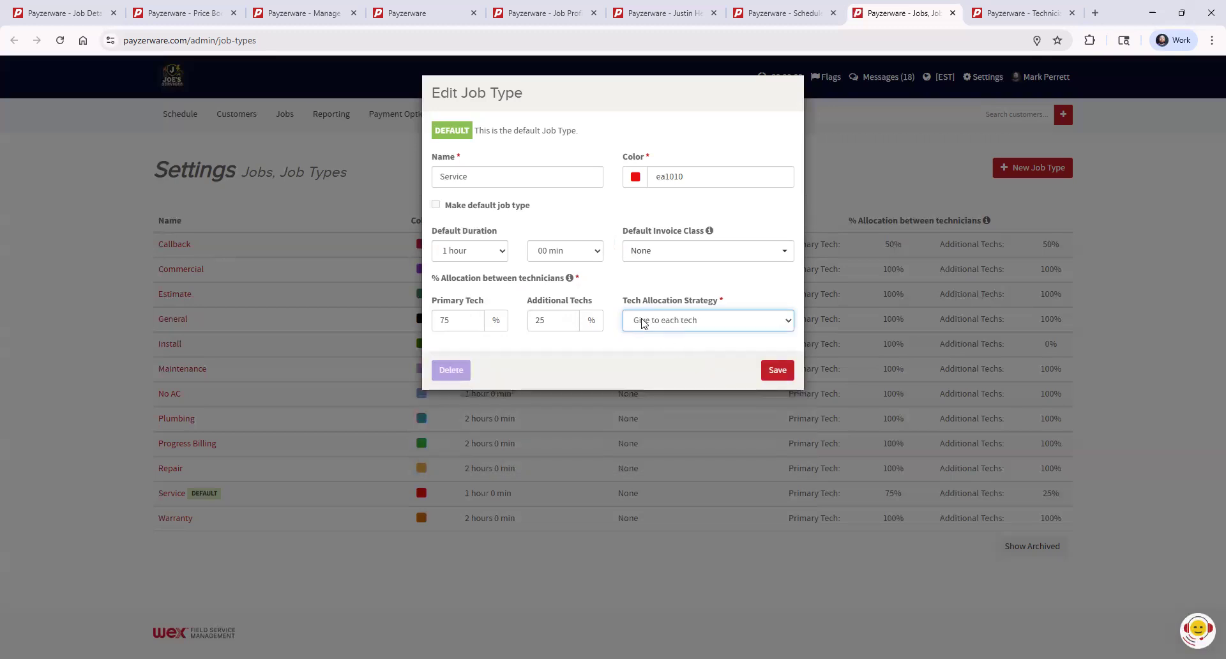
pyautogui.doubleClick(540, 321)
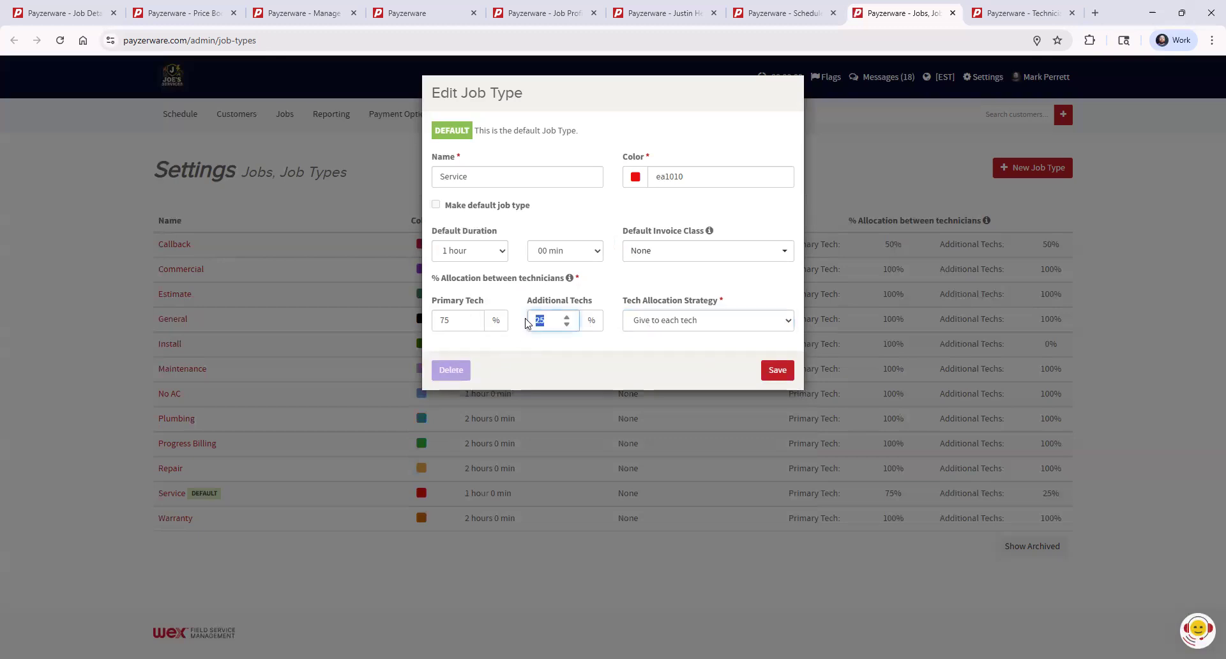
pyautogui.write('100')
pyautogui.doubleClick(445, 320)
pyautogui.write('100')
pyautogui.click(556, 345)
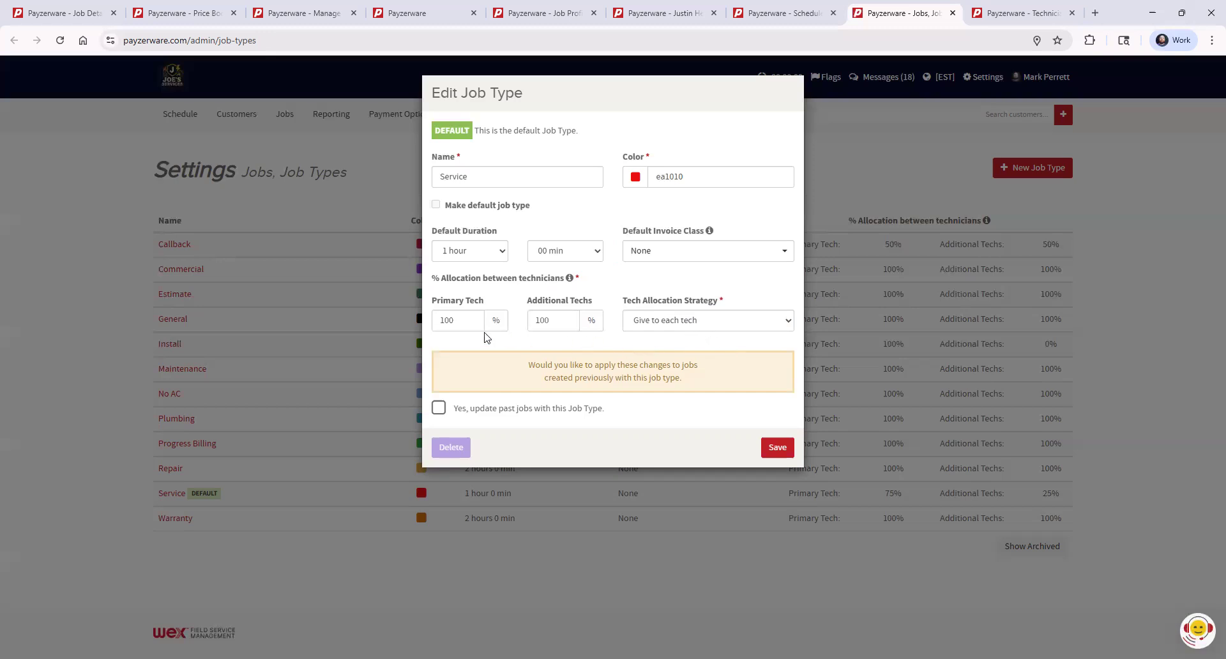
# - Set the allocation to 75% primary and 25% additional, and choose the Split amongst techs strategy
pyautogui.moveTo(455, 322); pyautogui.dragTo(440, 321)
pyautogui.write('75')
pyautogui.moveTo(551, 321); pyautogui.dragTo(522, 323)
pyautogui.write('25')
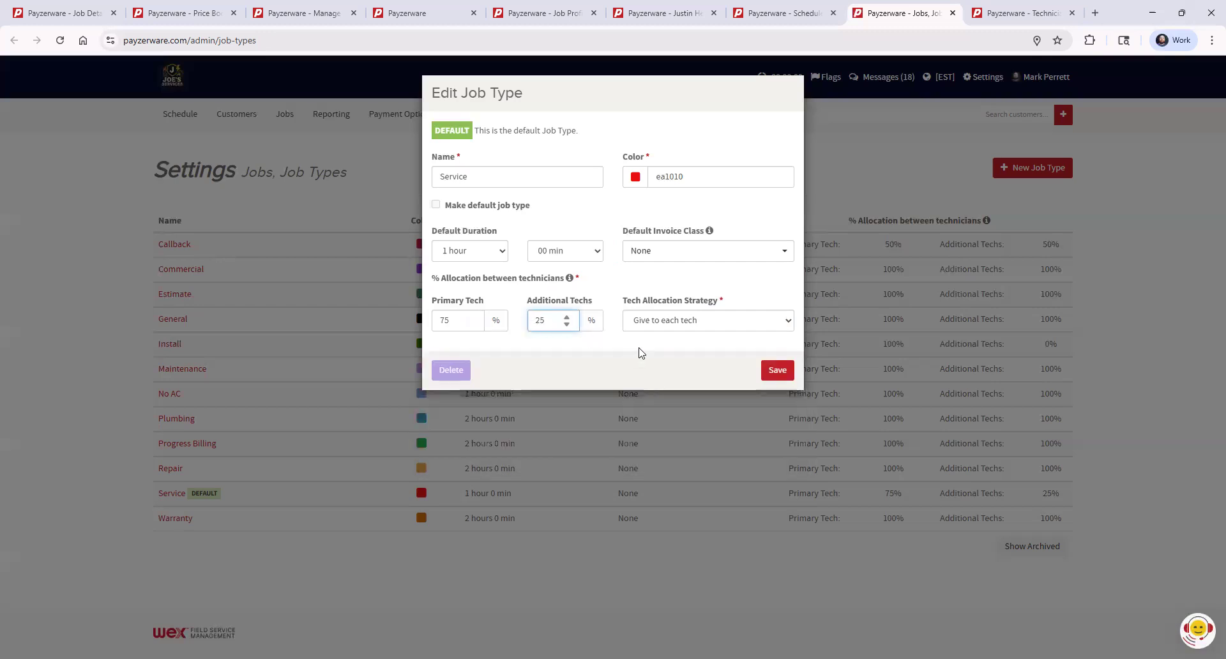
pyautogui.click(669, 322)
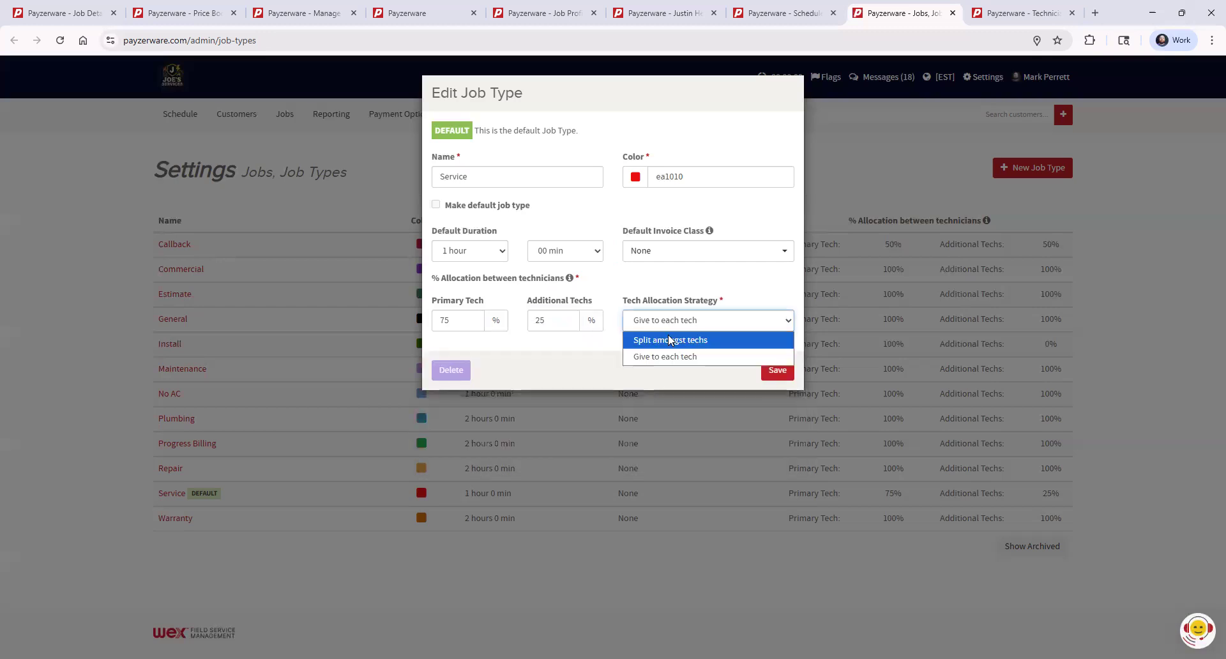
pyautogui.click(669, 341)
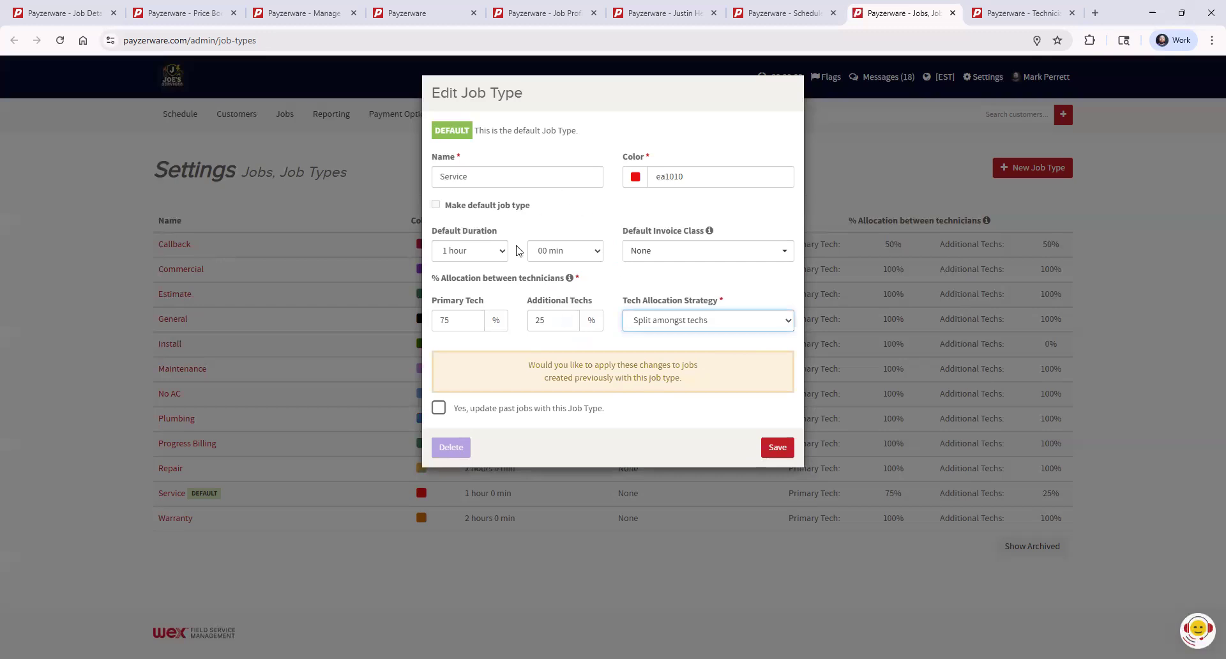
# - Highlight the question about past jobs, turn the update past jobs option on and off, and close the job type without saving
pyautogui.moveTo(529, 368); pyautogui.dragTo(707, 386)
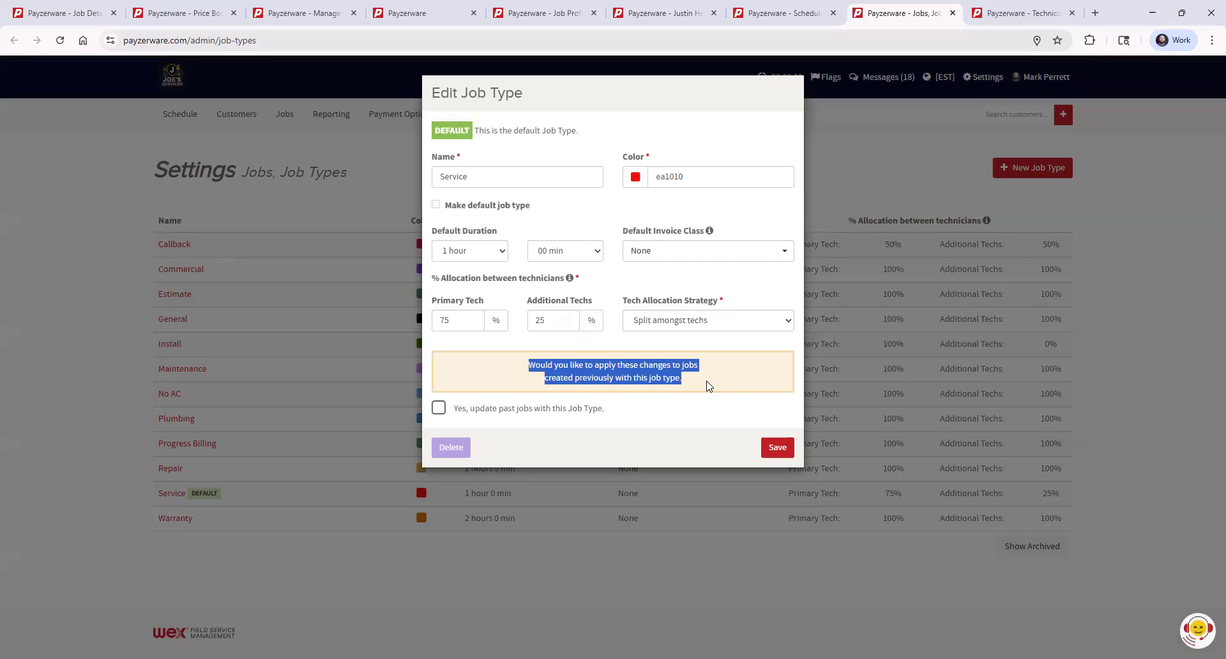
pyautogui.click(707, 386)
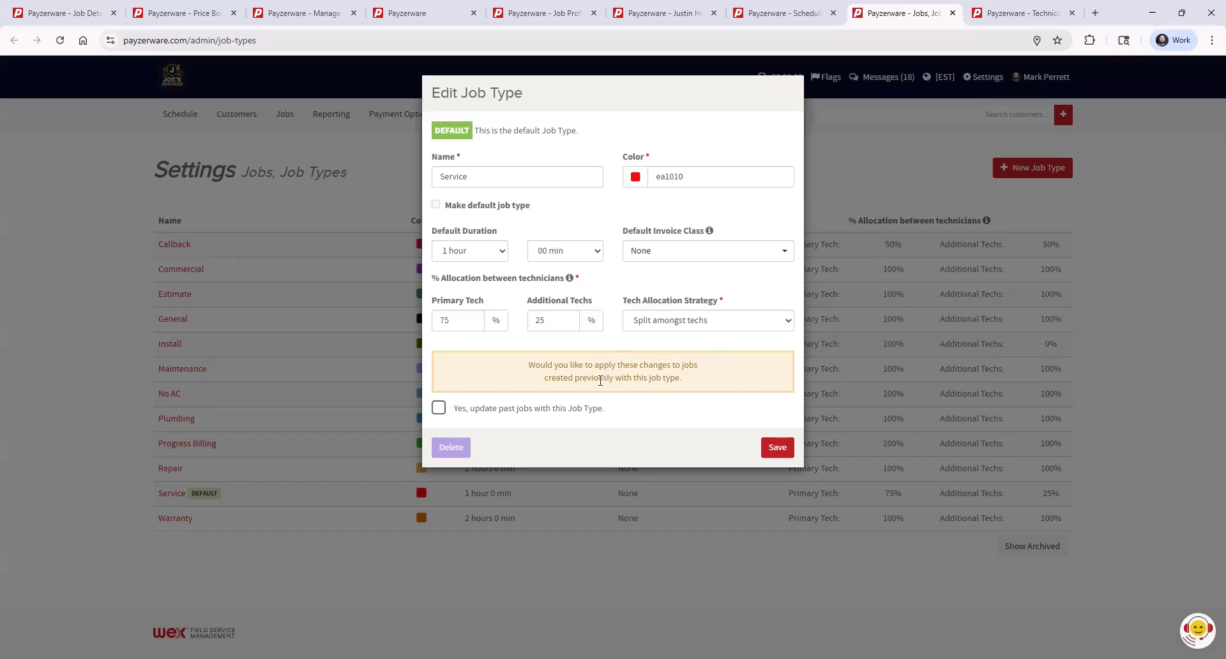
pyautogui.click(439, 409)
pyautogui.click(439, 408)
pyautogui.click(848, 430)
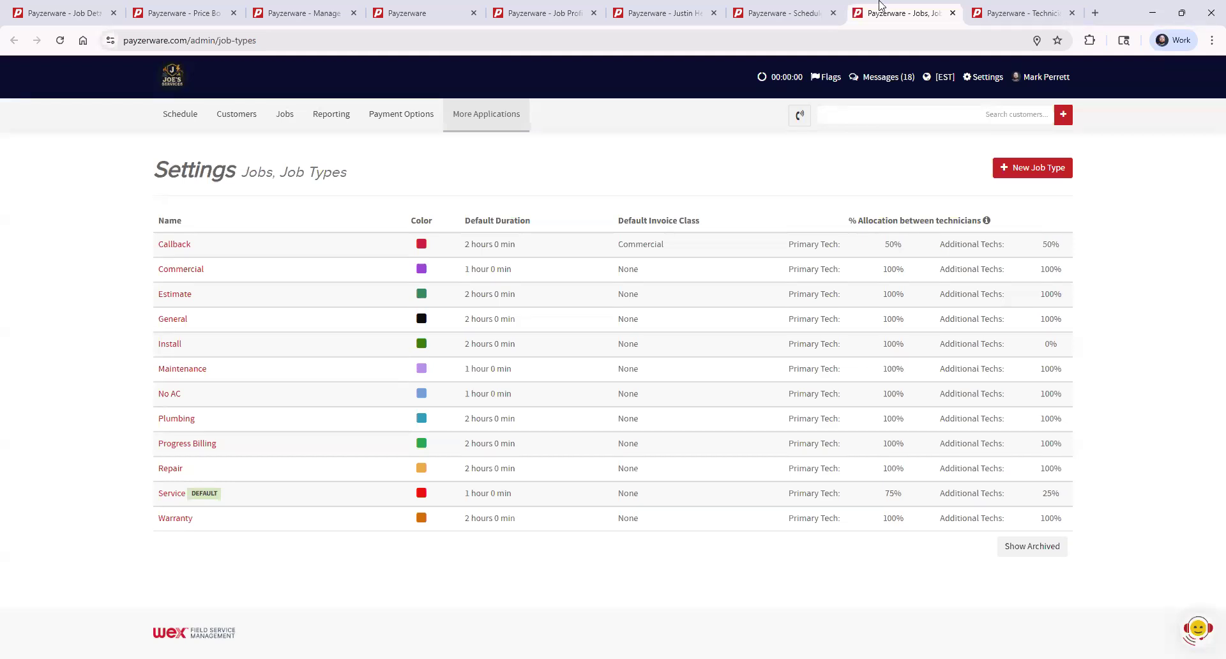
# - Return to the Job Profit and Loss job and examine its User Allocation strategy and the technician's job allocation
pyautogui.click(75, 13)
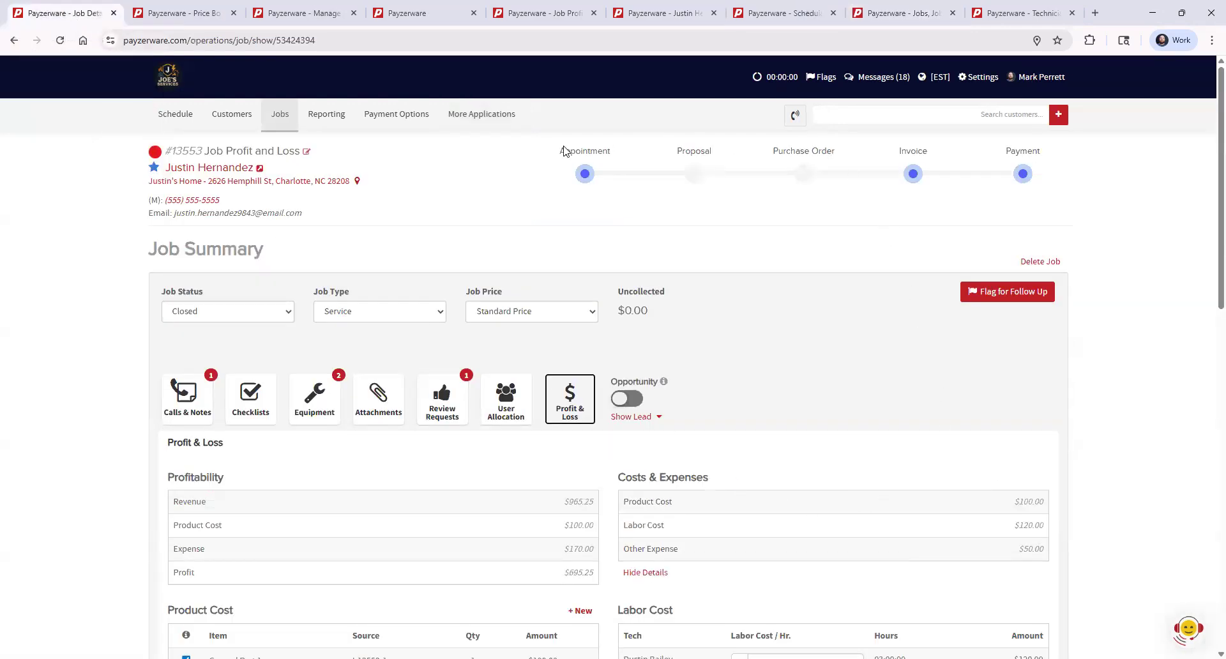
pyautogui.click(495, 401)
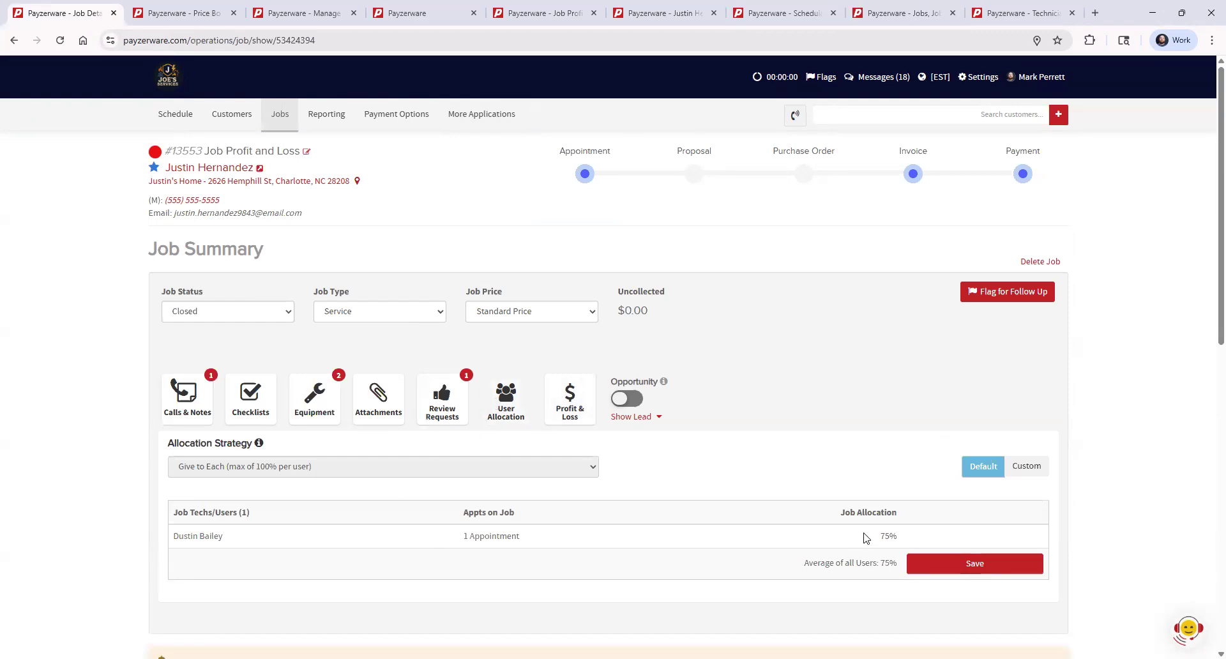
pyautogui.moveTo(873, 538); pyautogui.dragTo(932, 543)
pyautogui.click(930, 543)
pyautogui.scroll(-1, 673, 479)
pyautogui.scroll(1, 668, 480)
pyautogui.scroll(-1, 720, 447)
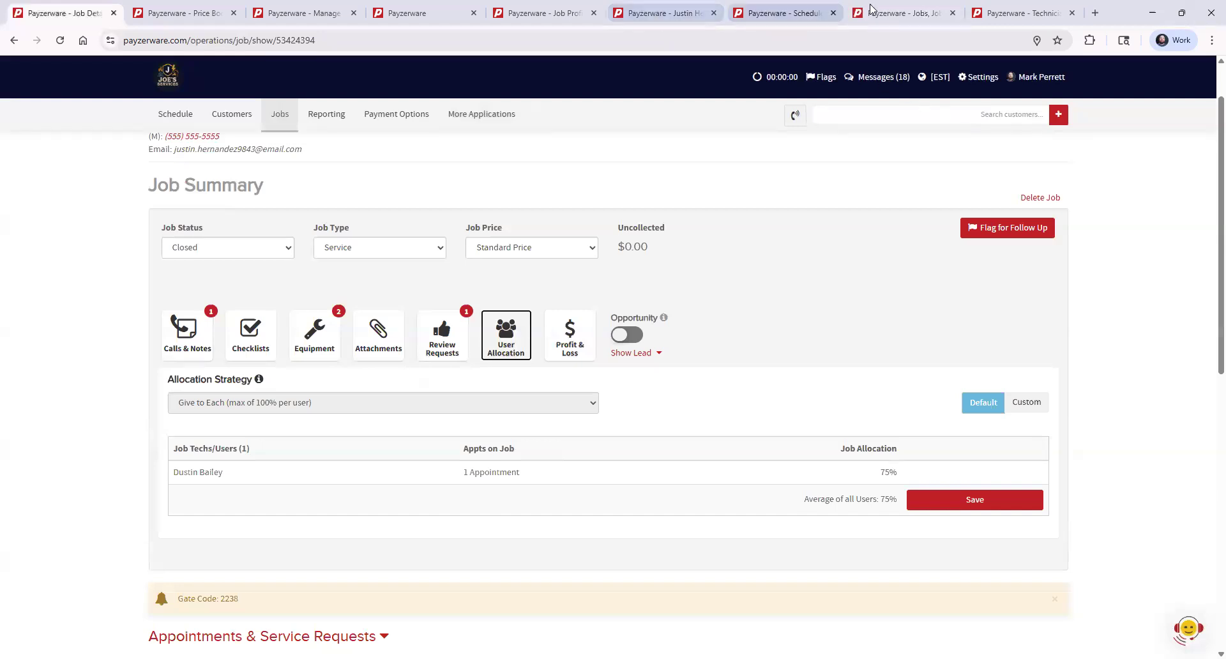
# - View the Technician Job Performance report, and return to the main Reporting page listing the available reports
pyautogui.click(1022, 12)
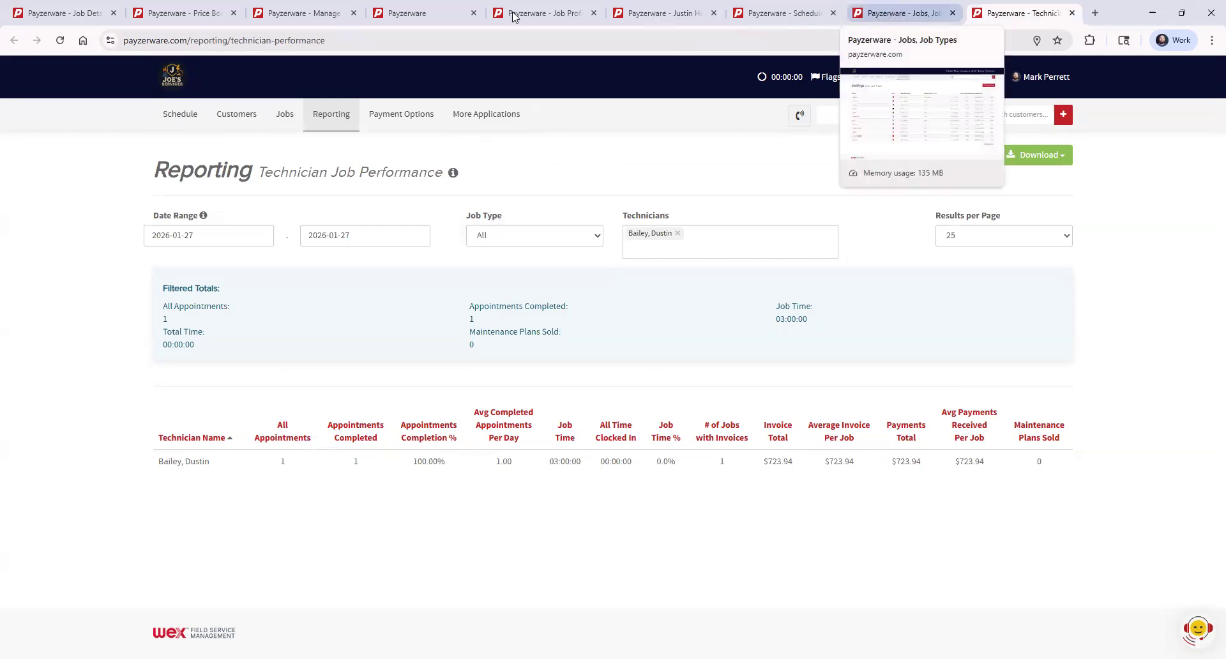
pyautogui.click(416, 15)
pyautogui.moveTo(438, 175)
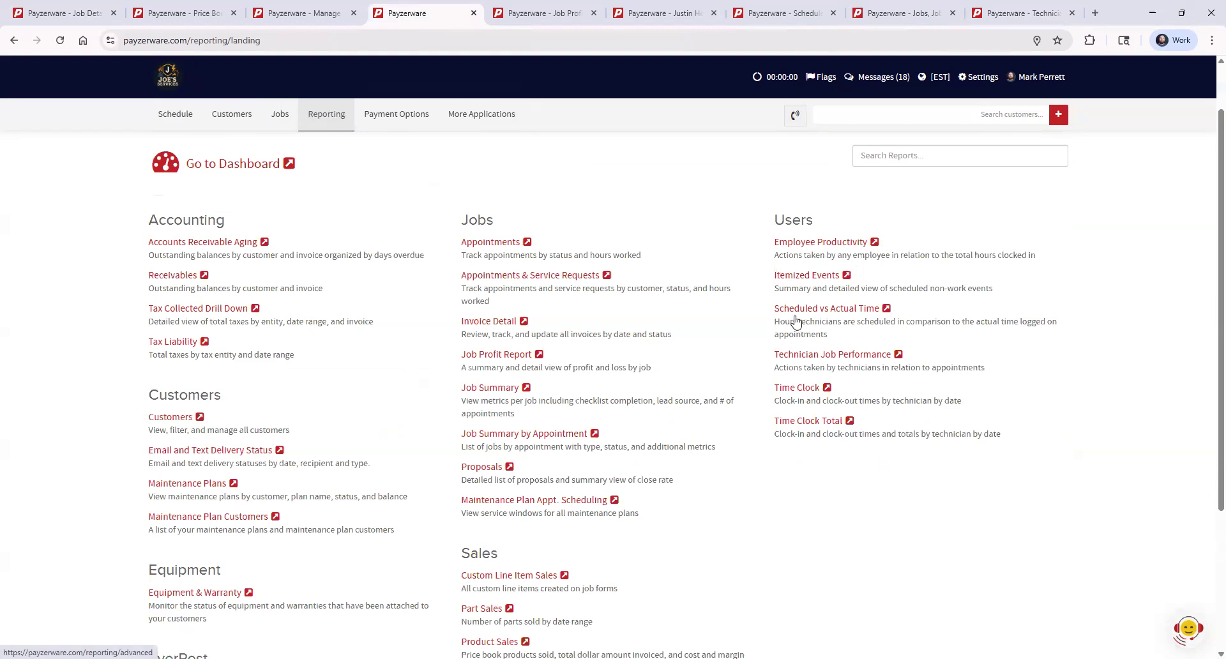
# - Highlight the Users report category on the Reporting page, and return to the open Technician Job Performance report
pyautogui.doubleClick(791, 220)
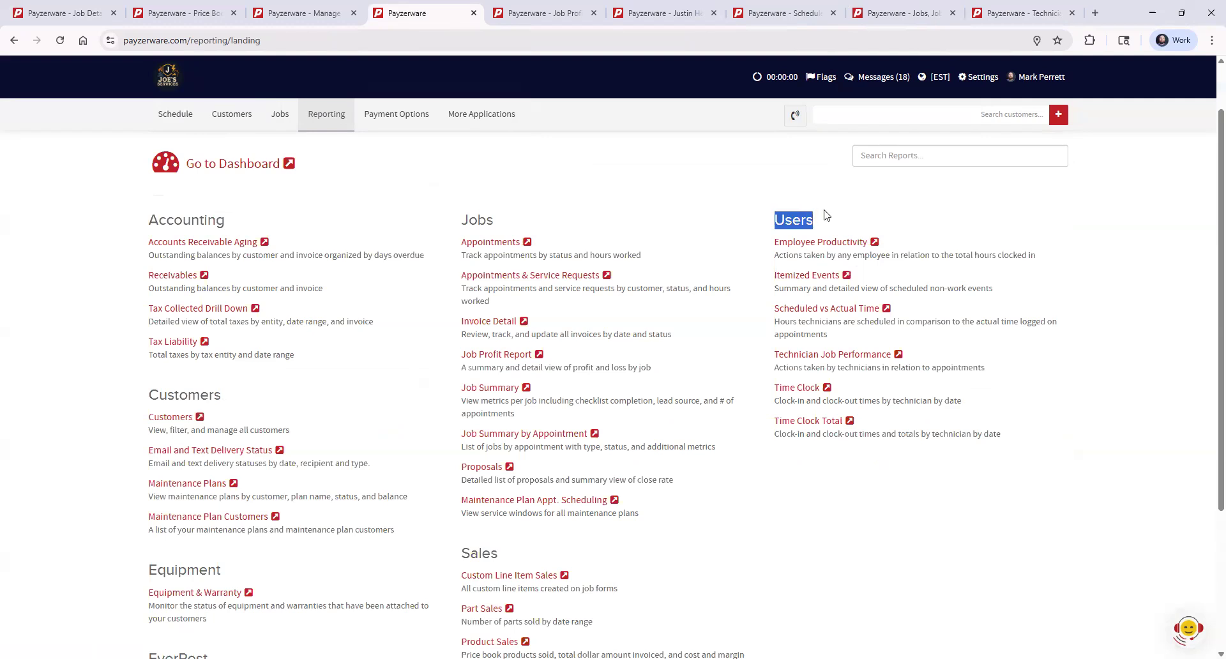
pyautogui.click(829, 214)
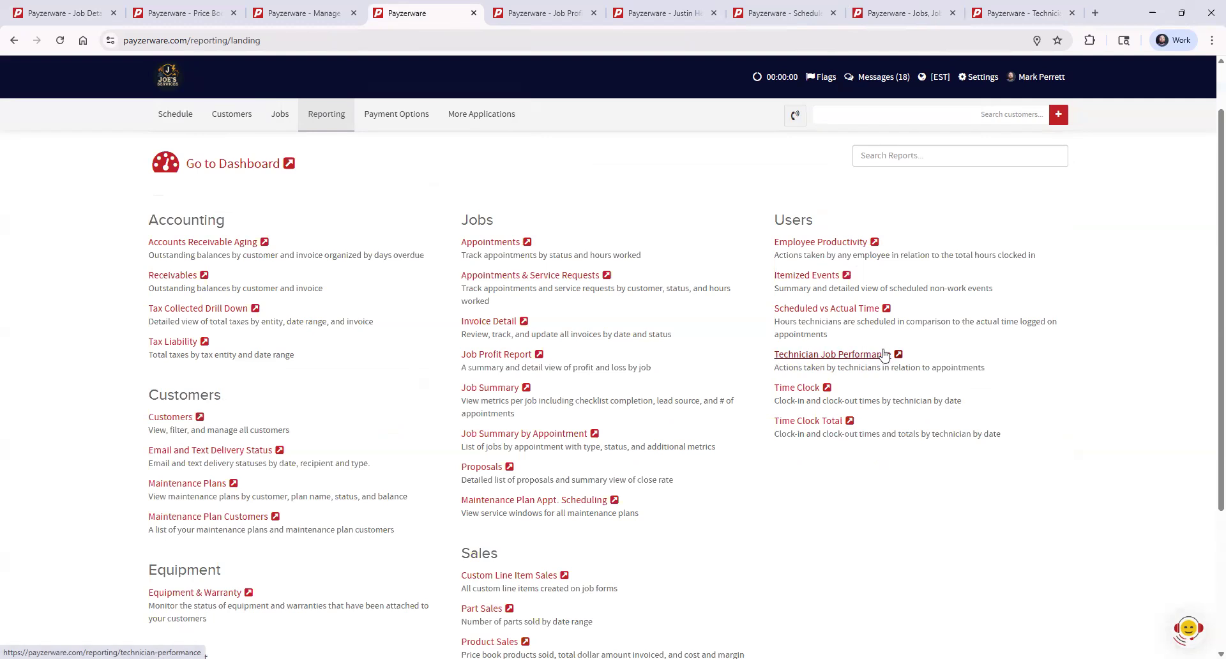
pyautogui.click(1033, 13)
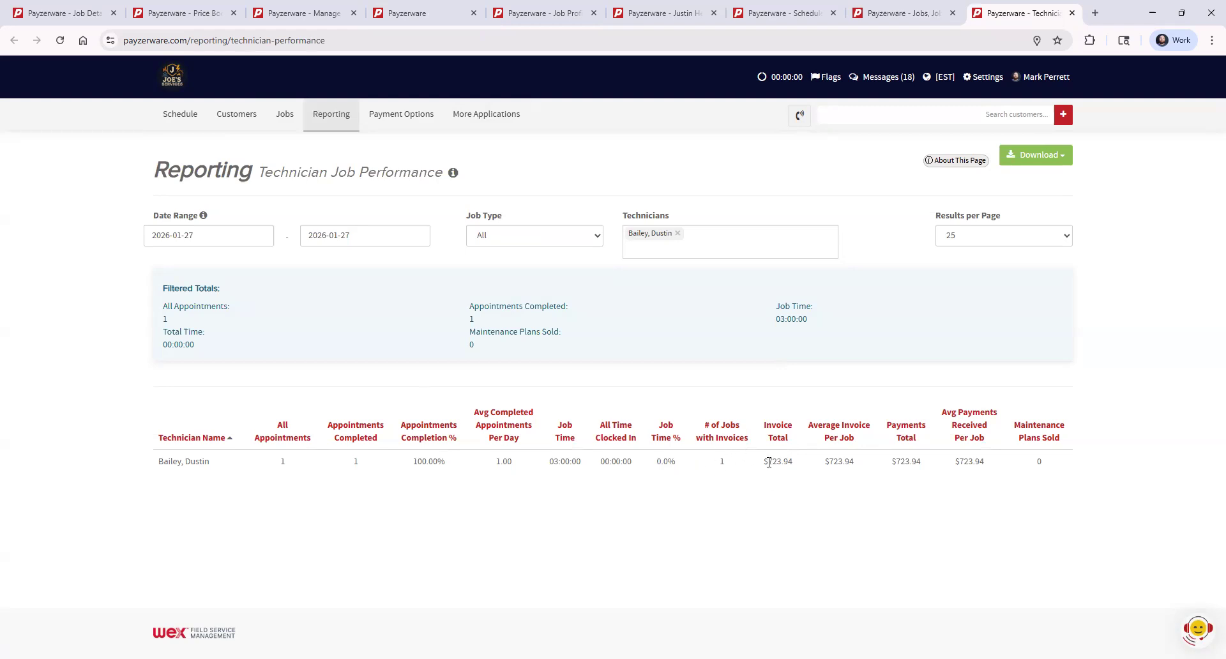
# - Examine the filtered technician's Invoice Total in the Technician Job Performance report, highlighting the amount
pyautogui.moveTo(768, 462); pyautogui.dragTo(800, 481)
pyautogui.click(792, 492)
pyautogui.moveTo(768, 461); pyautogui.dragTo(789, 463)
pyautogui.click(803, 487)
pyautogui.moveTo(771, 462); pyautogui.dragTo(797, 509)
pyautogui.click(785, 502)
pyautogui.moveTo(768, 462); pyautogui.dragTo(796, 466)
pyautogui.click(803, 511)
# - Remove the technician filter to list all technicians, and highlight the Invoice Total values across the first rows
pyautogui.click(678, 234)
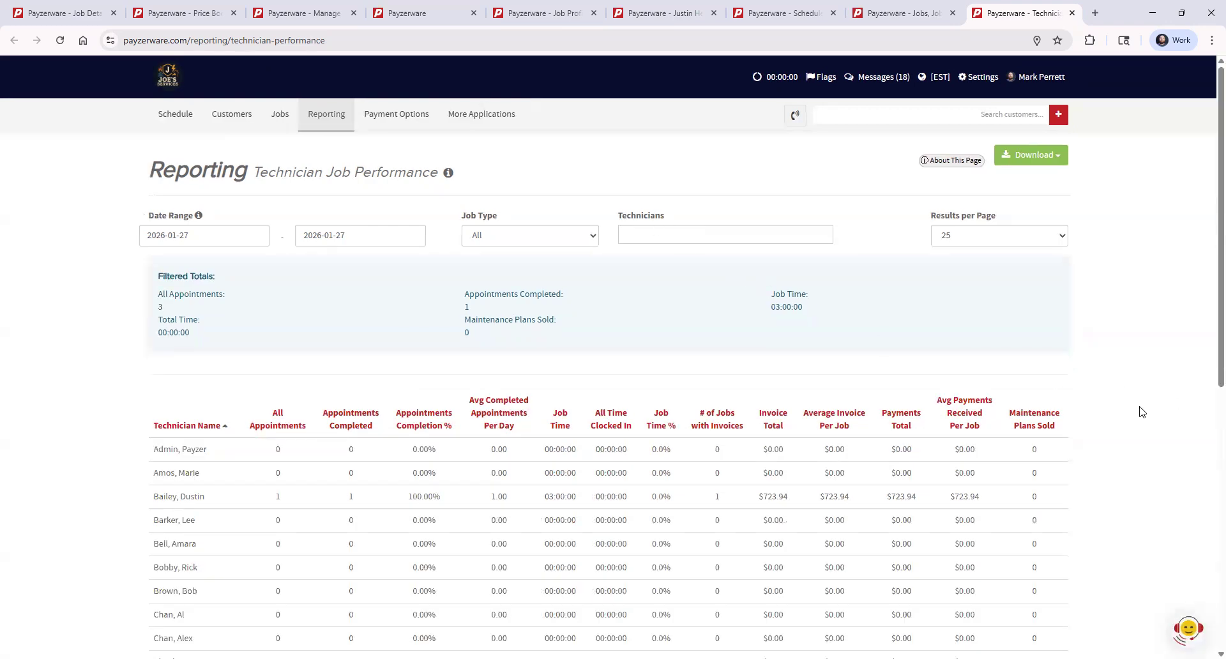
pyautogui.scroll(-8, 1143, 412)
pyautogui.scroll(8, 1121, 458)
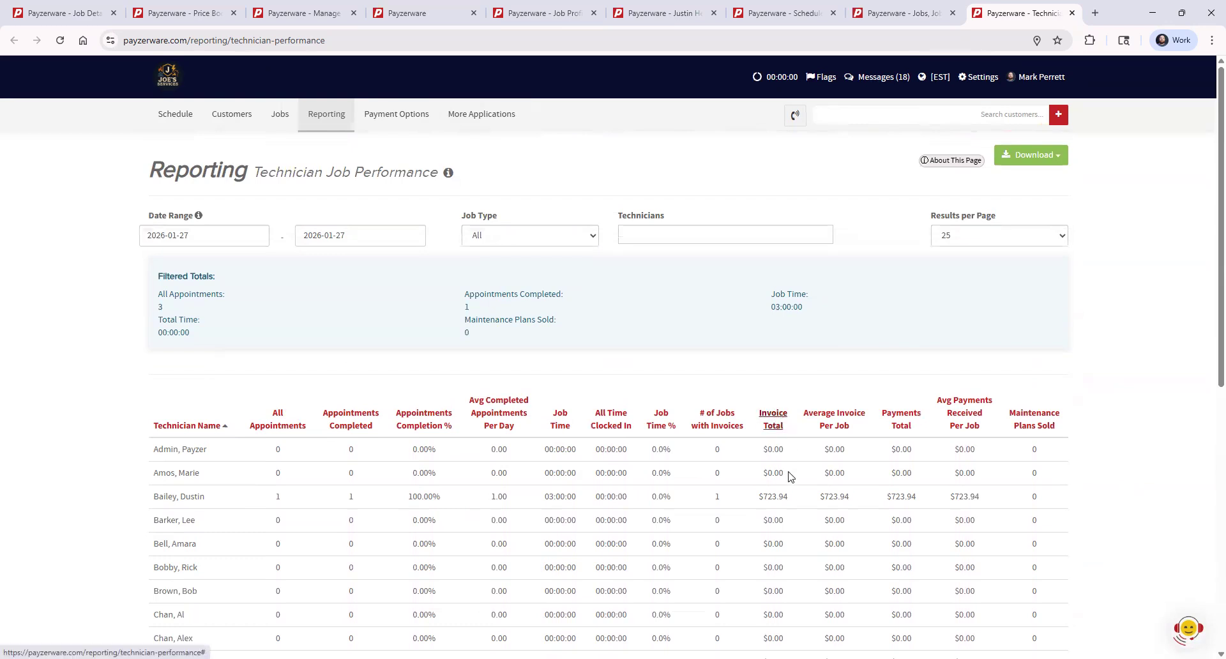
pyautogui.moveTo(770, 452); pyautogui.dragTo(795, 514)
pyautogui.click(797, 527)
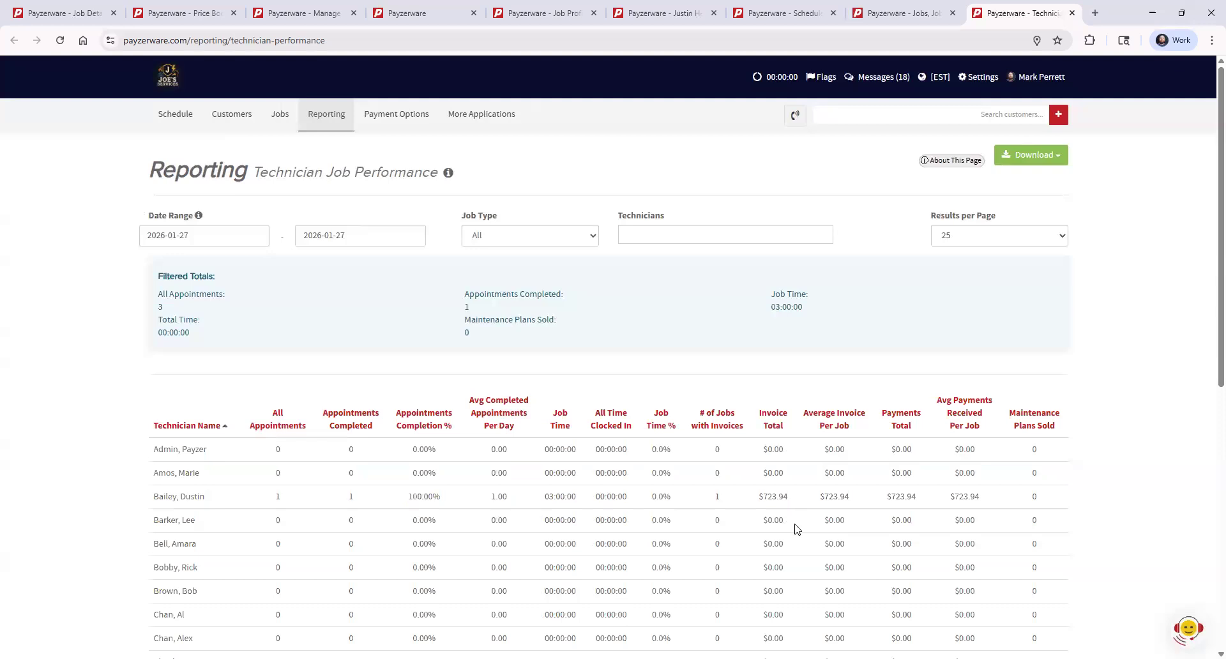